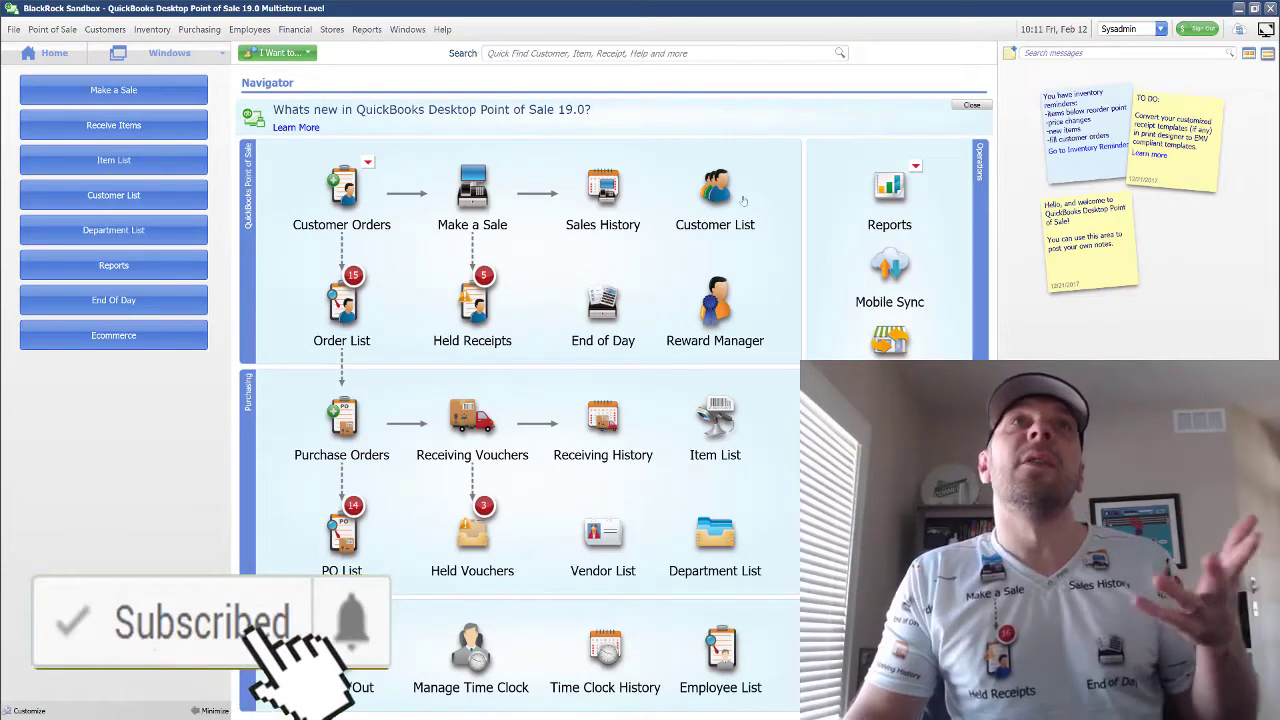
Close the What's new in Point of Sale 19.0 banner and return to the Chrome release notes.
{"action": "left_click", "coordinate": [970, 106]}
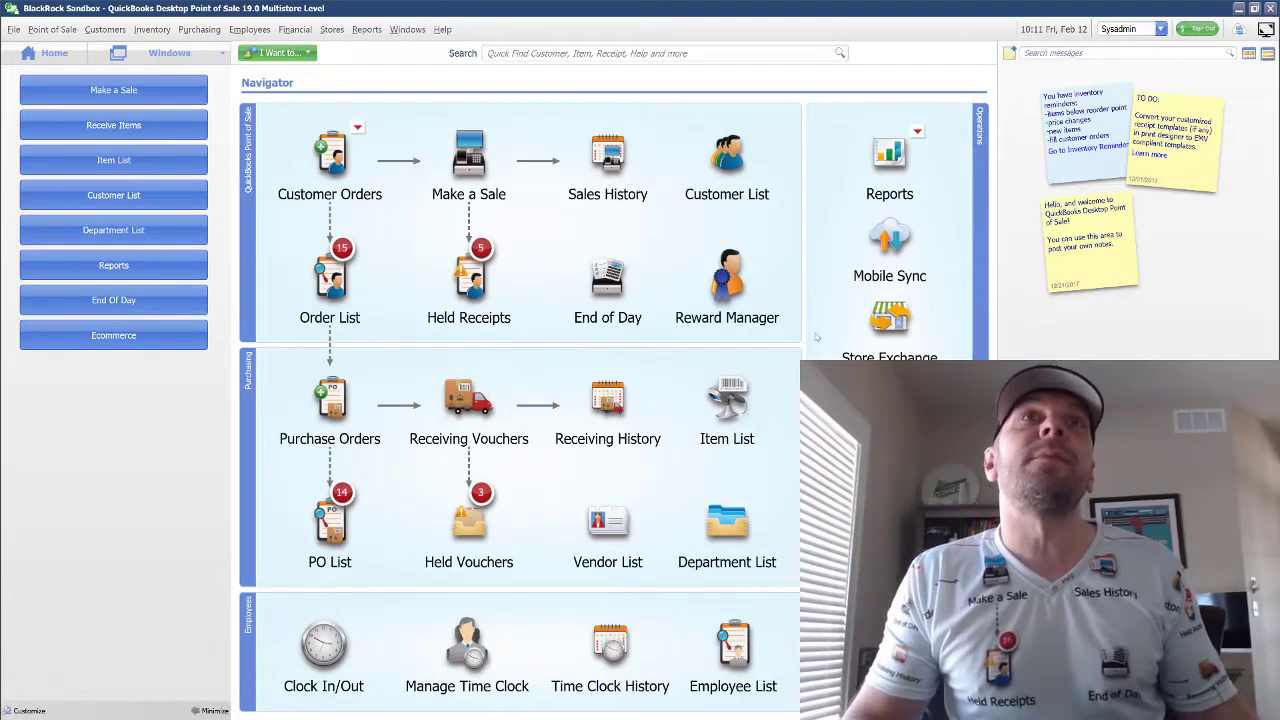
{"action": "key", "text": "alt+Tab"}
{"action": "key", "text": "alt+Tab"}
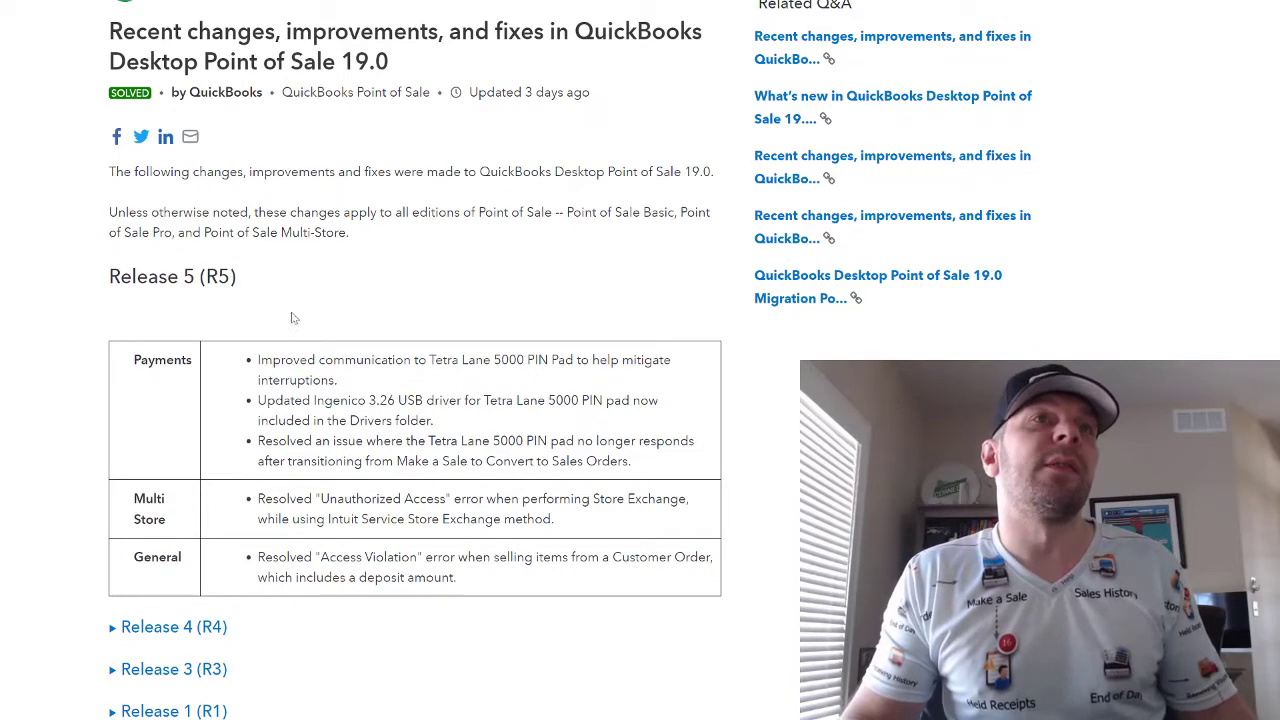
{"action": "double_click", "coordinate": [188, 276]}
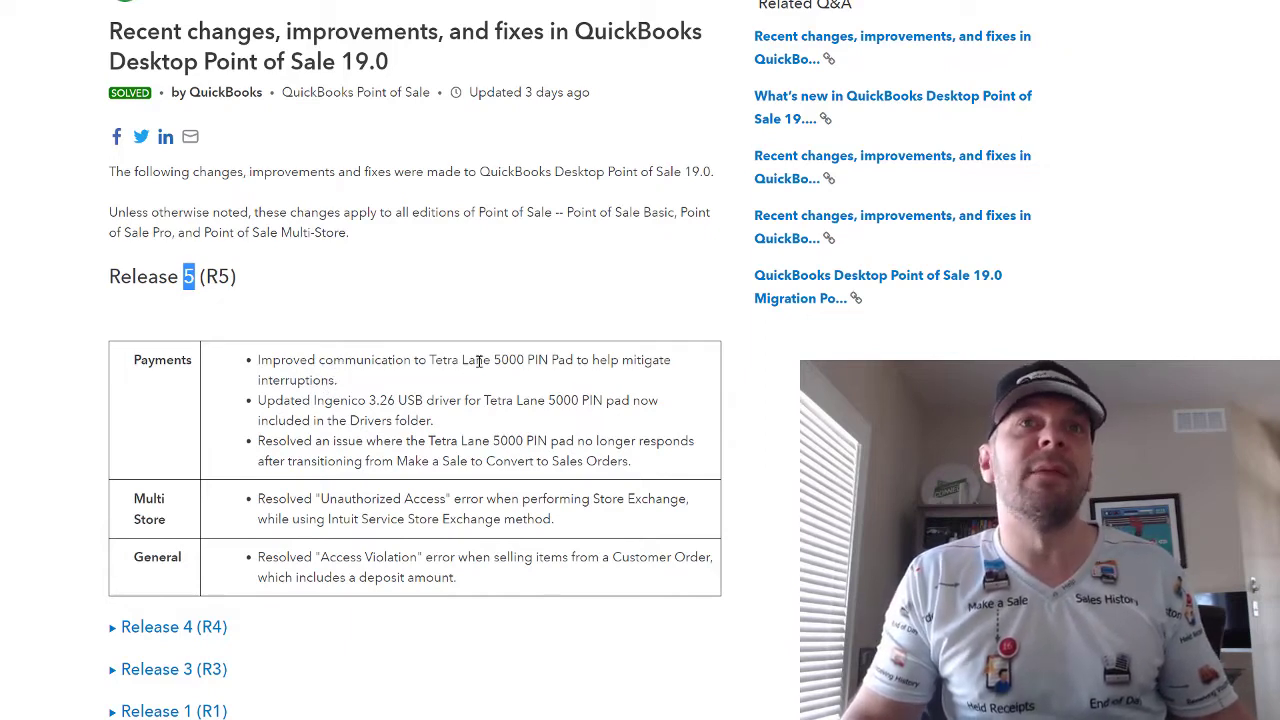
{"action": "left_click_drag", "start_coordinate": [479, 361], "coordinate": [620, 362]}
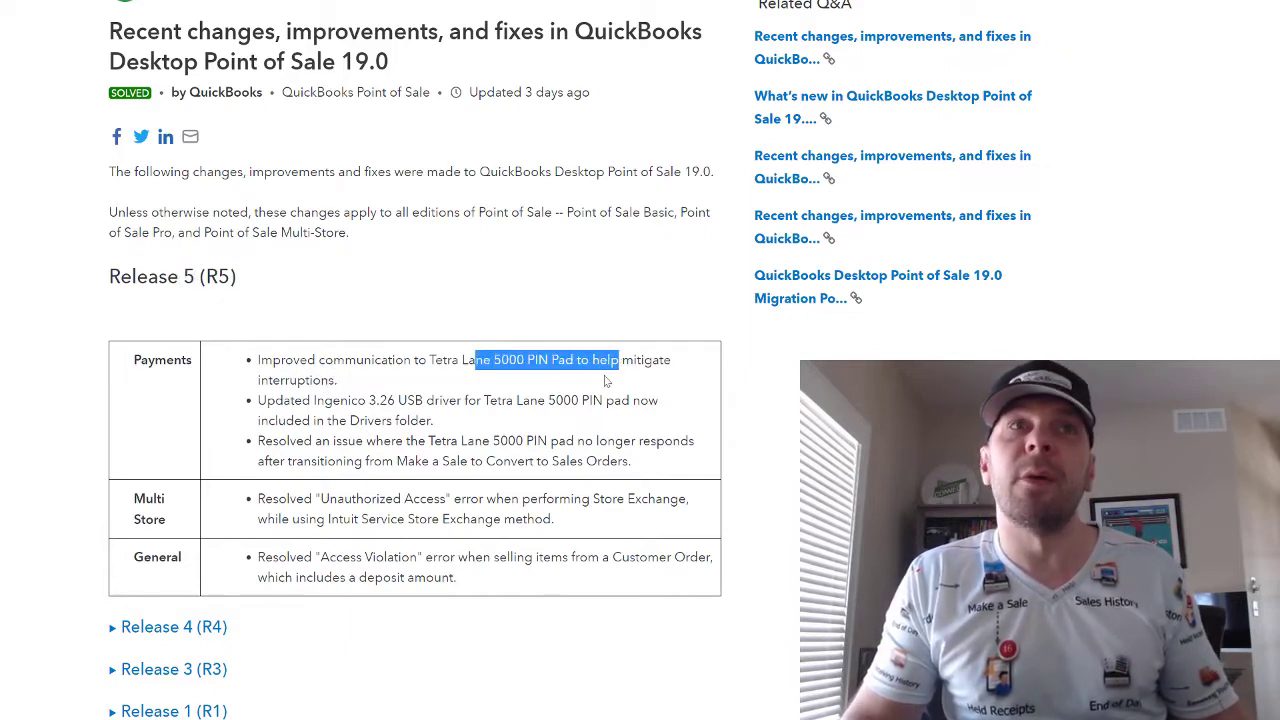
{"action": "left_click", "coordinate": [304, 372]}
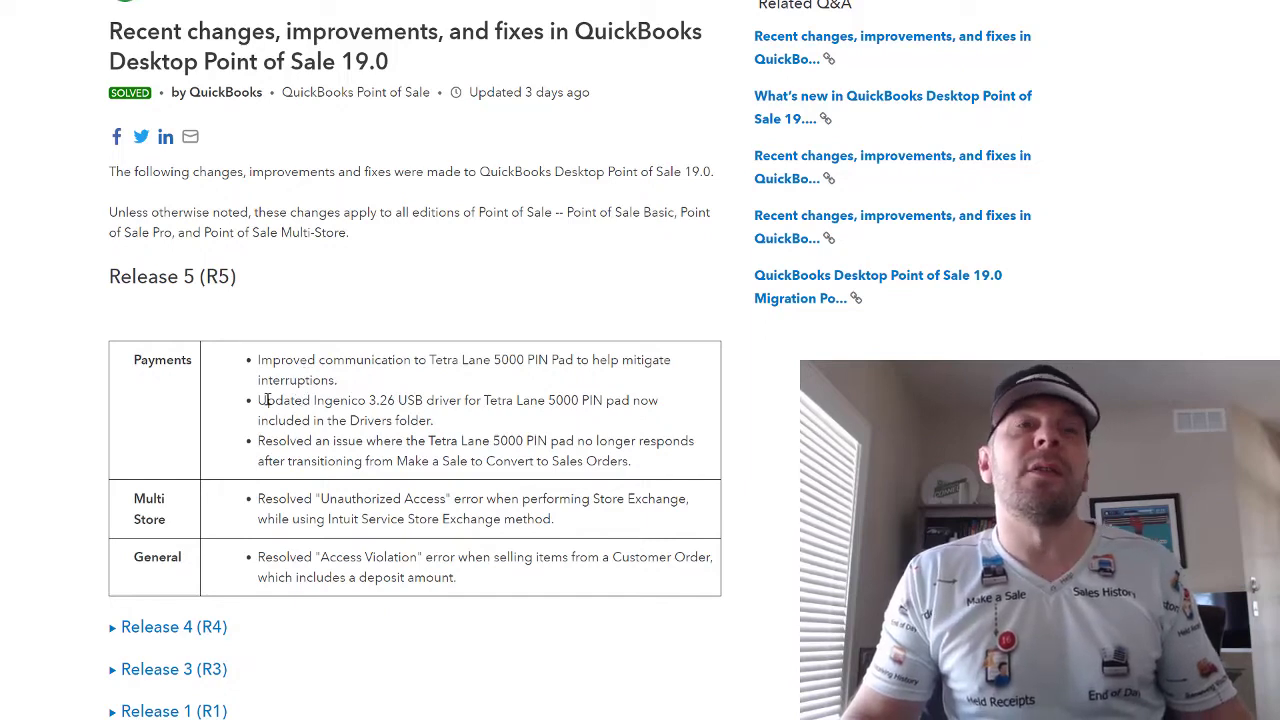
{"action": "left_click_drag", "start_coordinate": [259, 400], "coordinate": [491, 402]}
{"action": "left_click", "coordinate": [548, 402]}
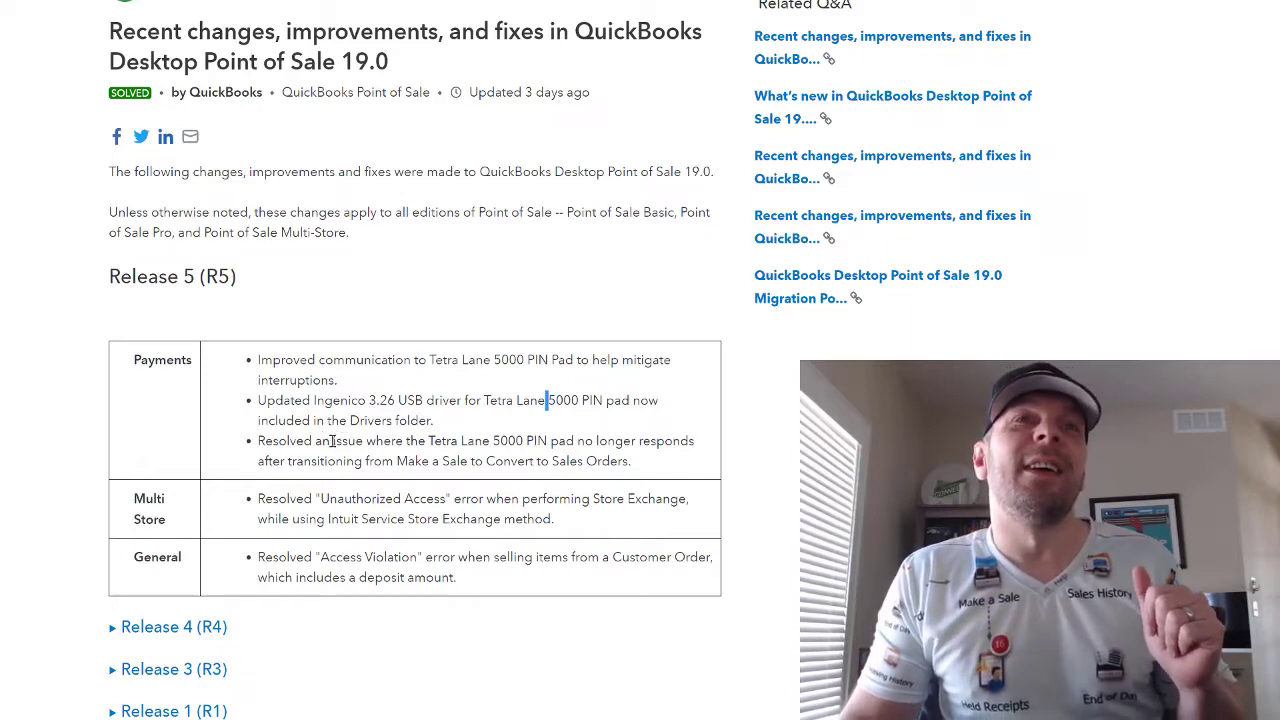
{"action": "left_click_drag", "start_coordinate": [342, 441], "coordinate": [510, 443]}
{"action": "left_click", "coordinate": [582, 443]}
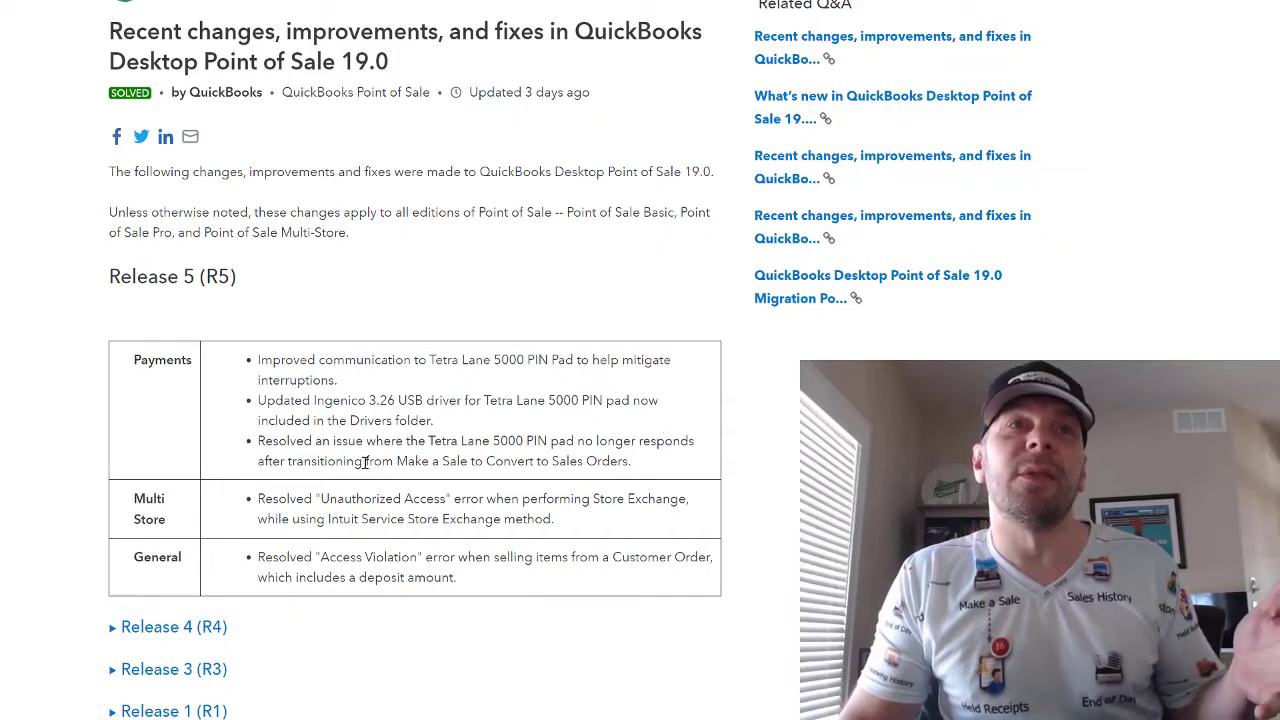
{"action": "left_click_drag", "start_coordinate": [366, 461], "coordinate": [518, 477]}
{"action": "left_click", "coordinate": [564, 469]}
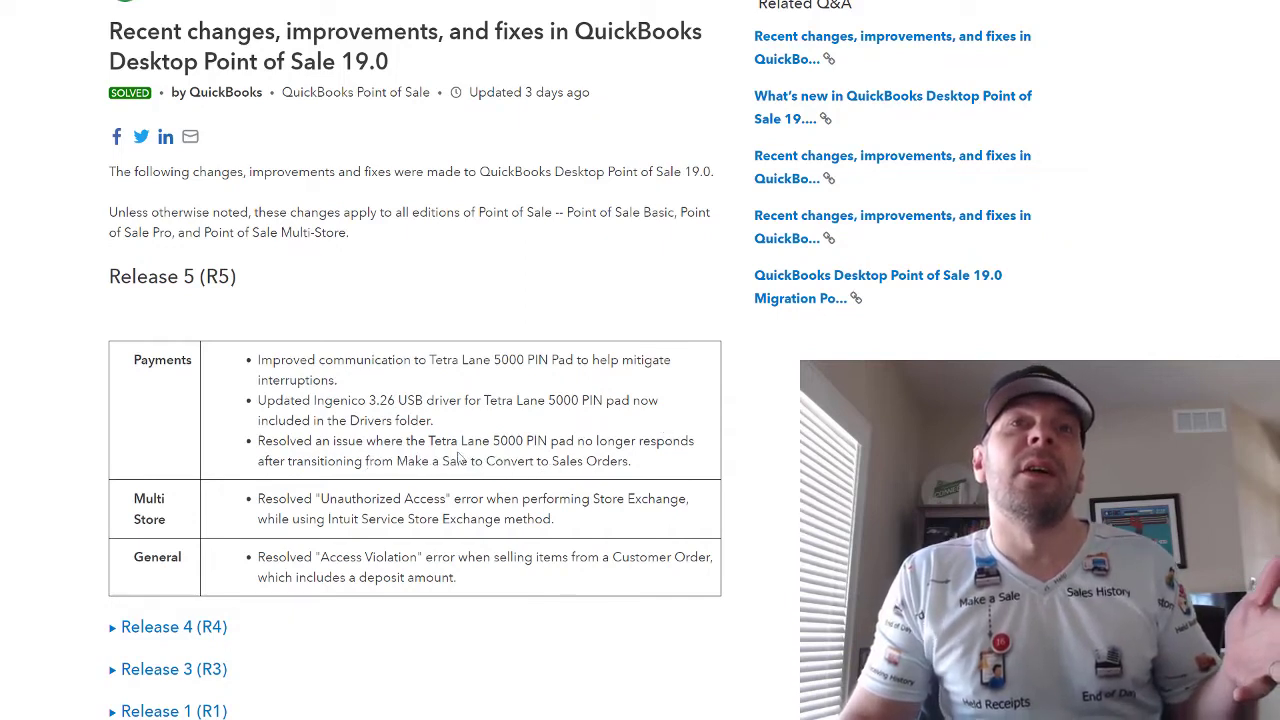
{"action": "left_click_drag", "start_coordinate": [287, 460], "coordinate": [566, 466]}
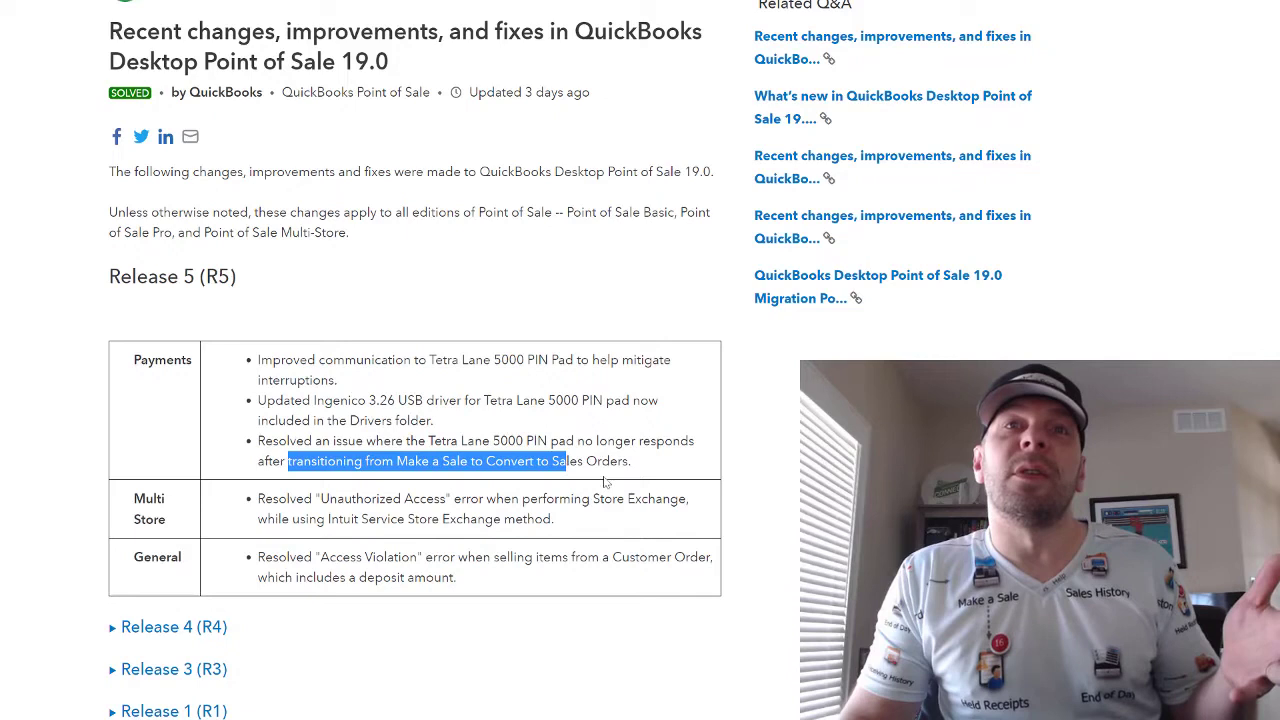
{"action": "left_click", "coordinate": [589, 455]}
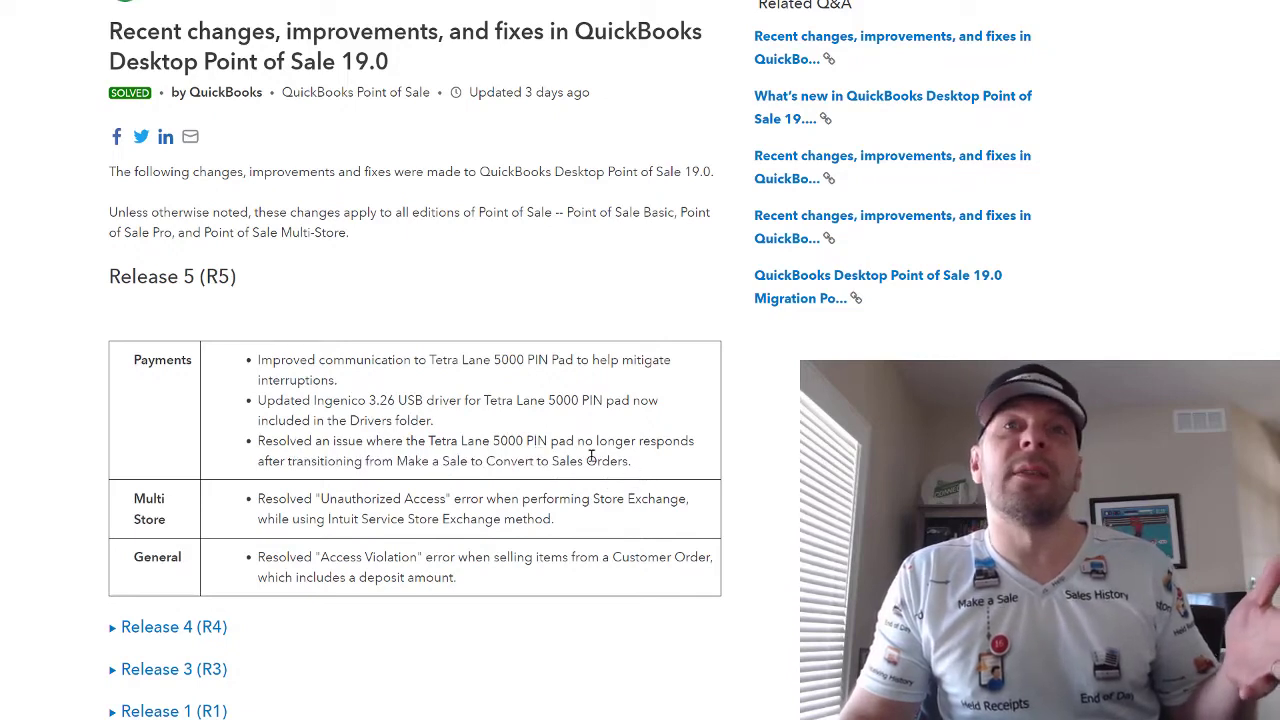
{"action": "left_click_drag", "start_coordinate": [628, 461], "coordinate": [304, 462]}
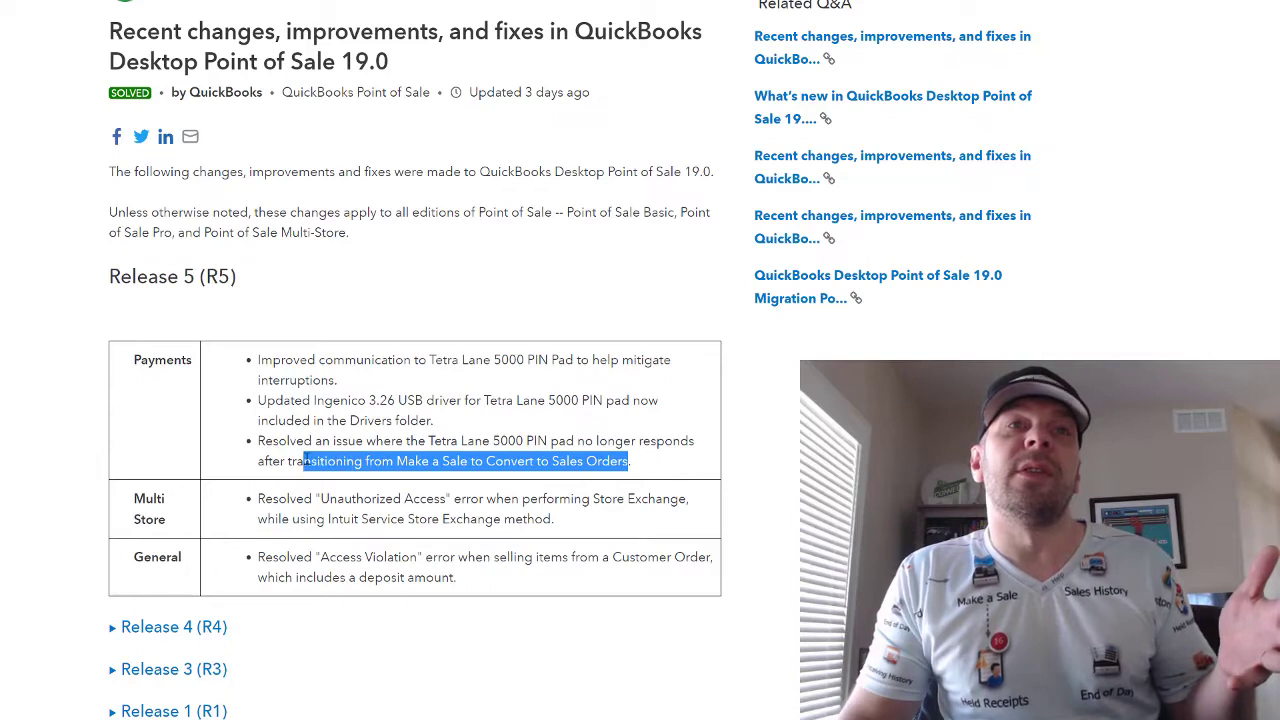
{"action": "left_click", "coordinate": [631, 463]}
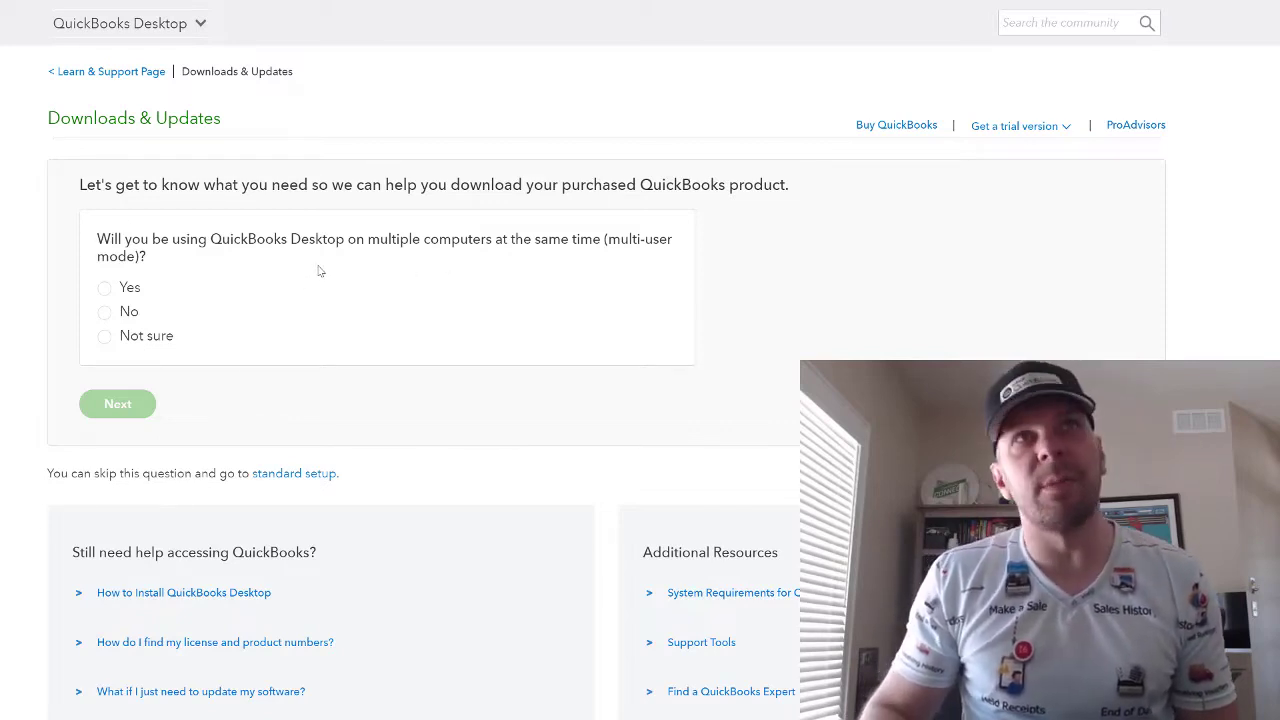
Answer Not sure to multi-user, then search downloads for QuickBooks Point of Sale Pro version 19.
{"action": "left_click", "coordinate": [104, 340]}
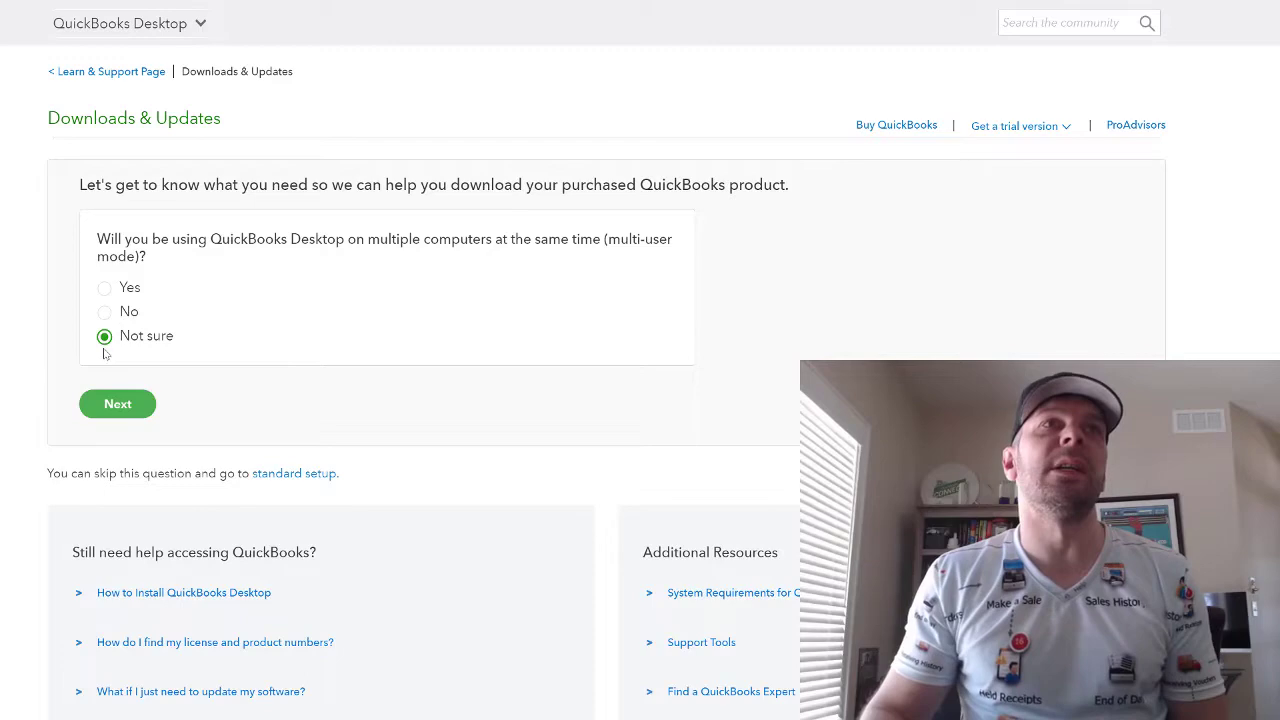
{"action": "left_click", "coordinate": [118, 404]}
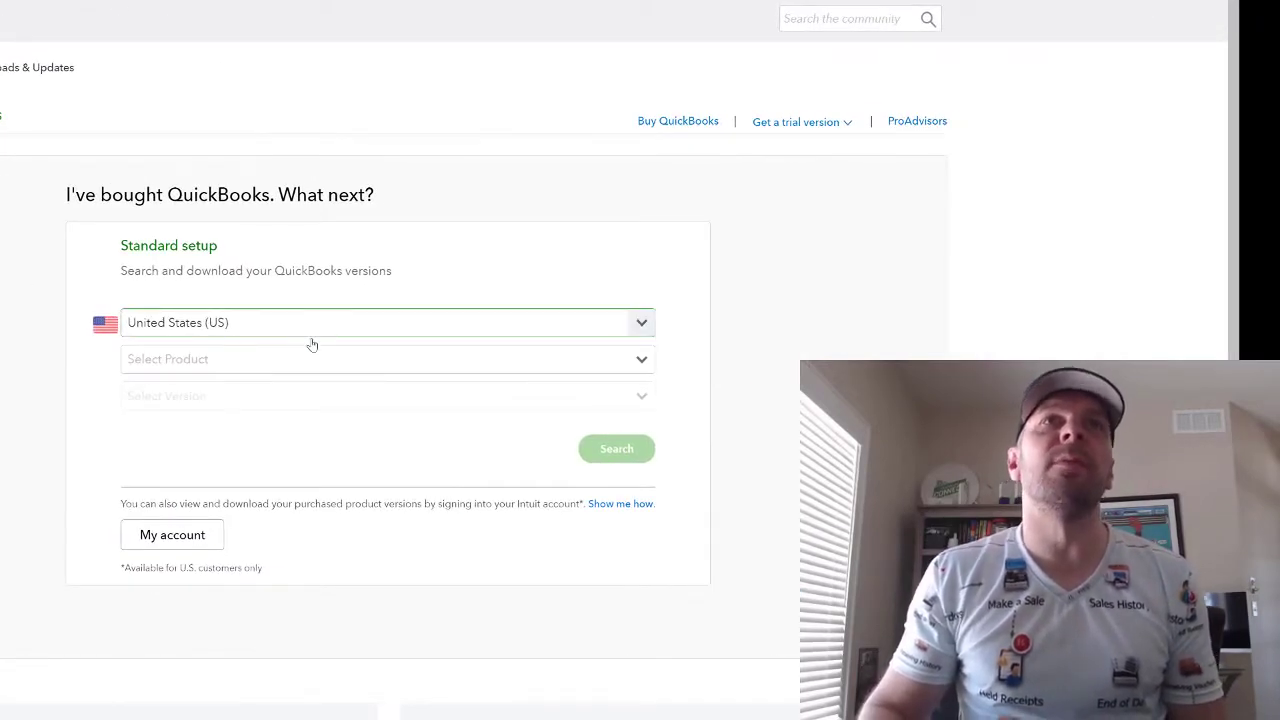
{"action": "left_click", "coordinate": [251, 364]}
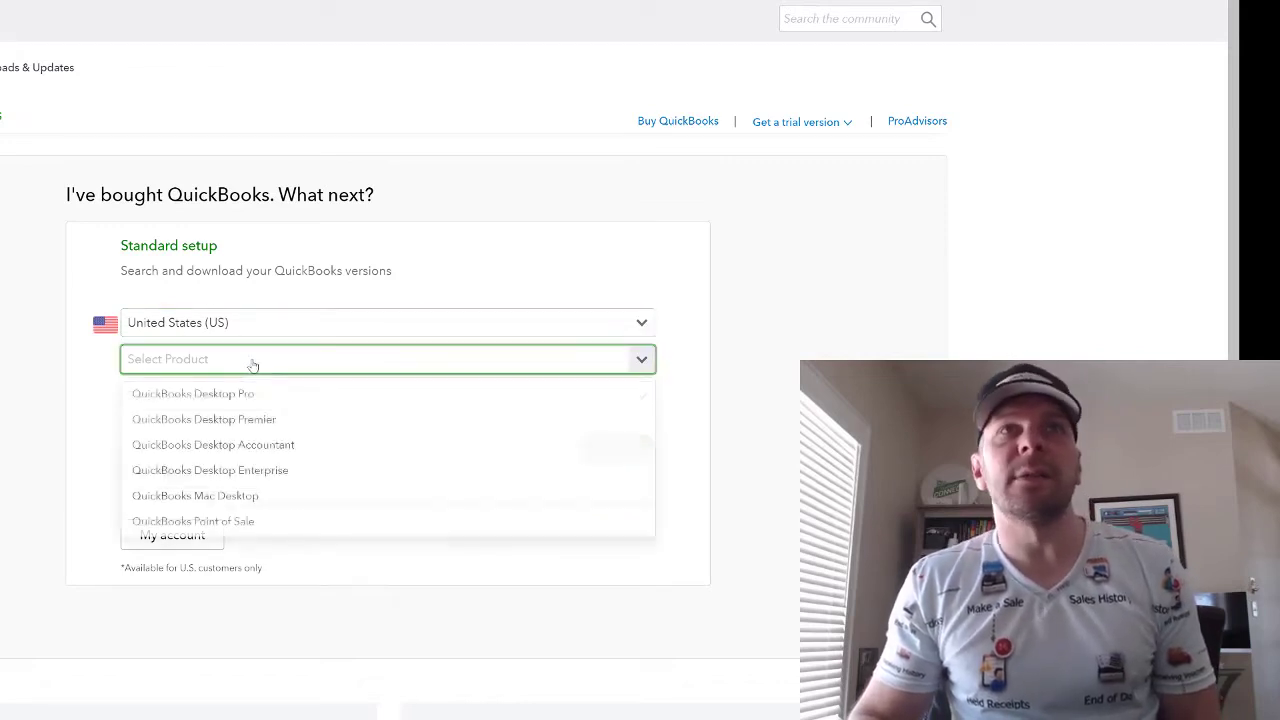
{"action": "left_click", "coordinate": [266, 521]}
{"action": "left_click", "coordinate": [277, 402]}
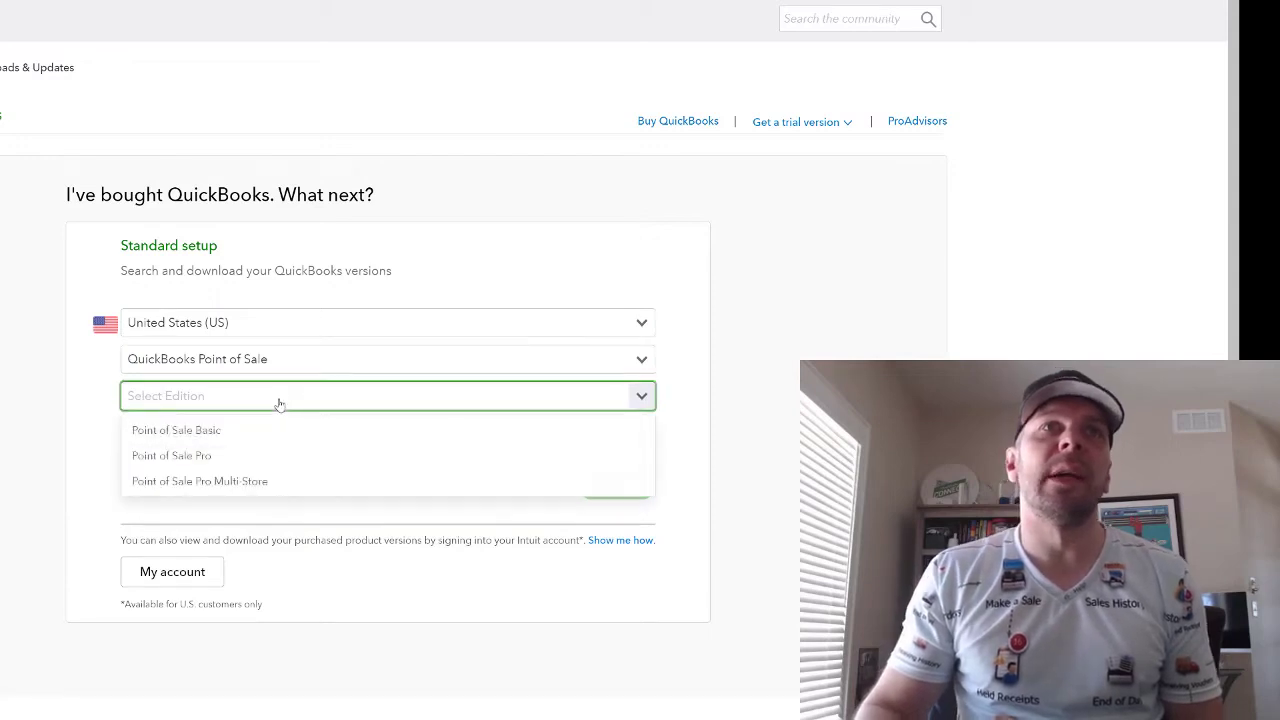
{"action": "left_click", "coordinate": [241, 459]}
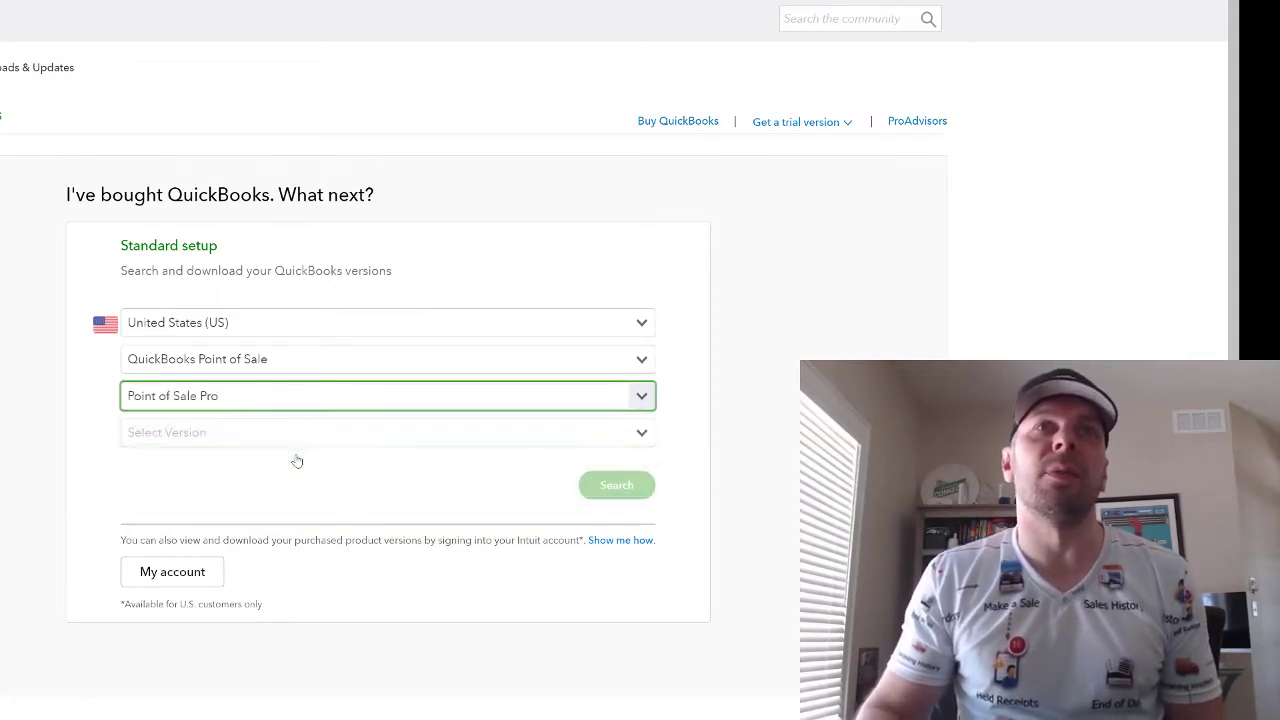
{"action": "left_click", "coordinate": [500, 440]}
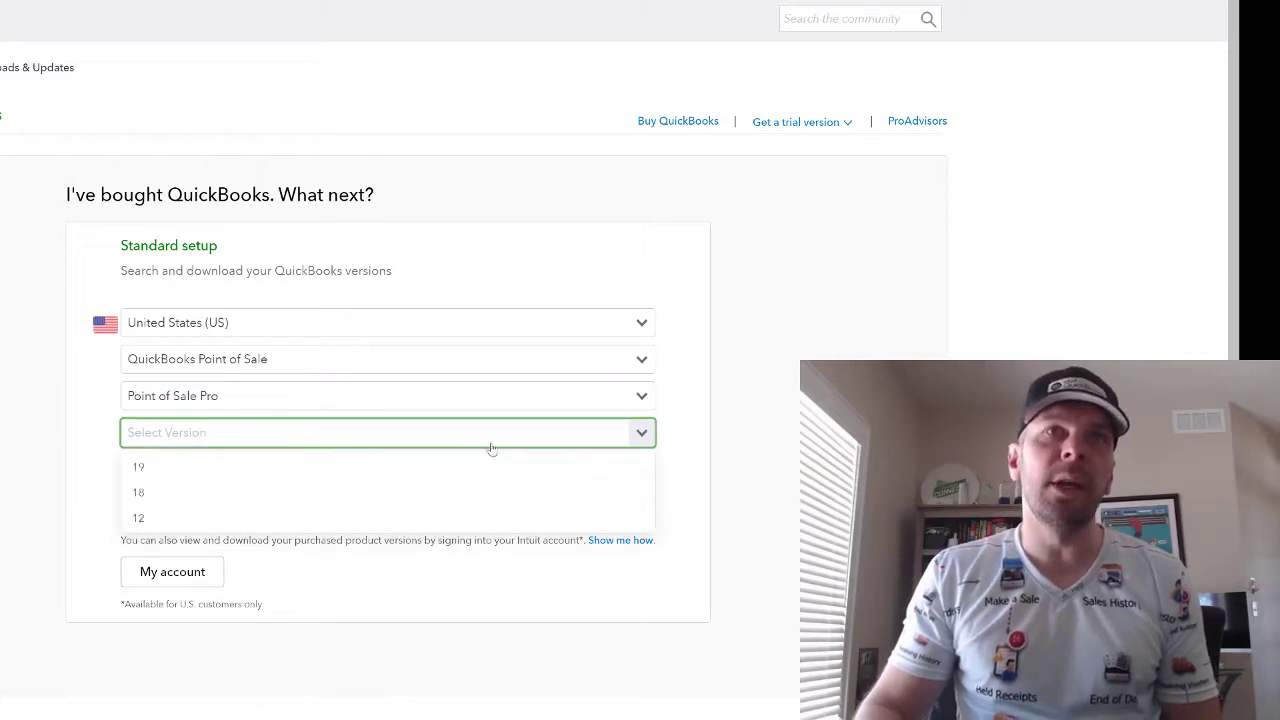
{"action": "left_click", "coordinate": [236, 466]}
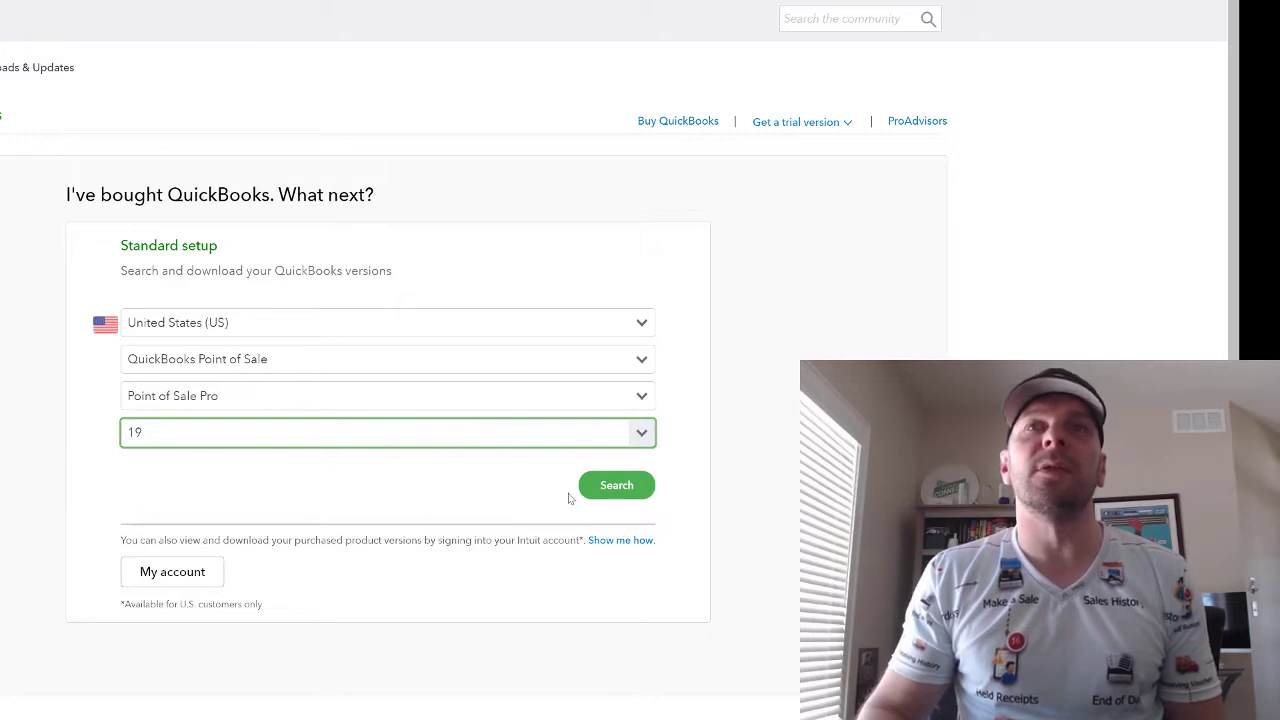
{"action": "left_click", "coordinate": [617, 486]}
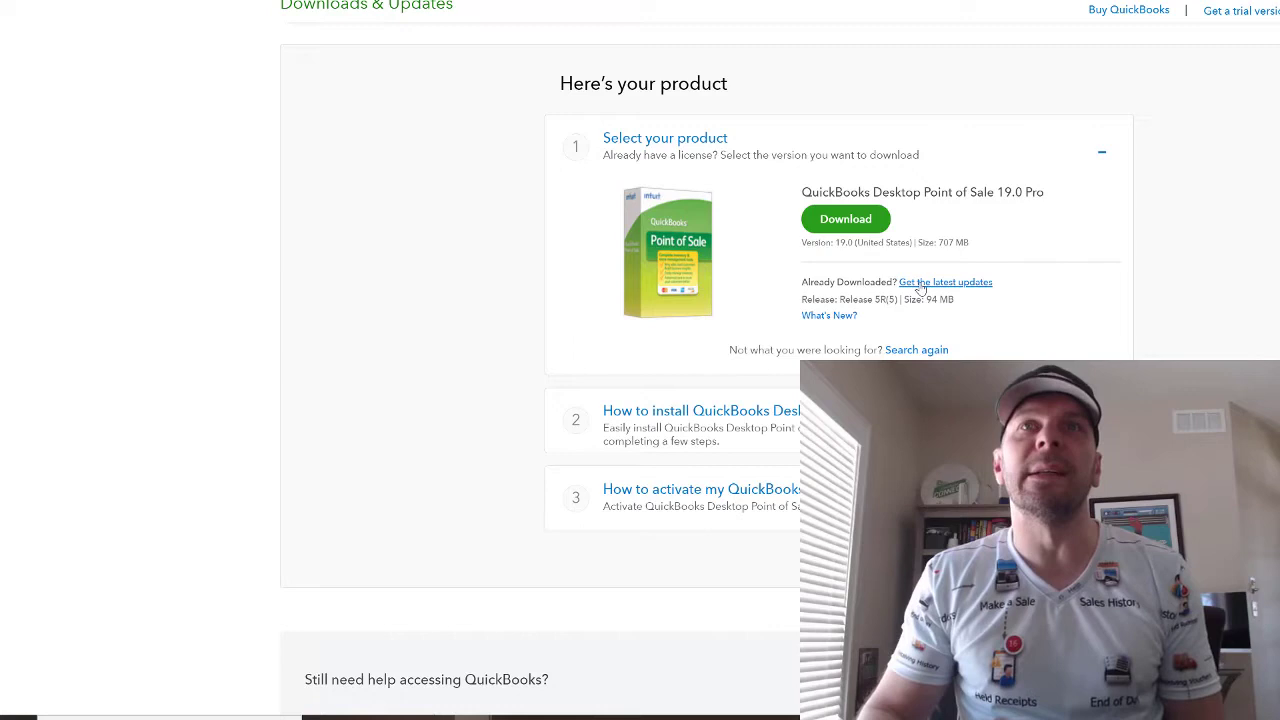
Download the latest Point of Sale 19.0 update and run WebQBPOSPatch_V19R5.exe.
{"action": "left_click", "coordinate": [920, 285]}
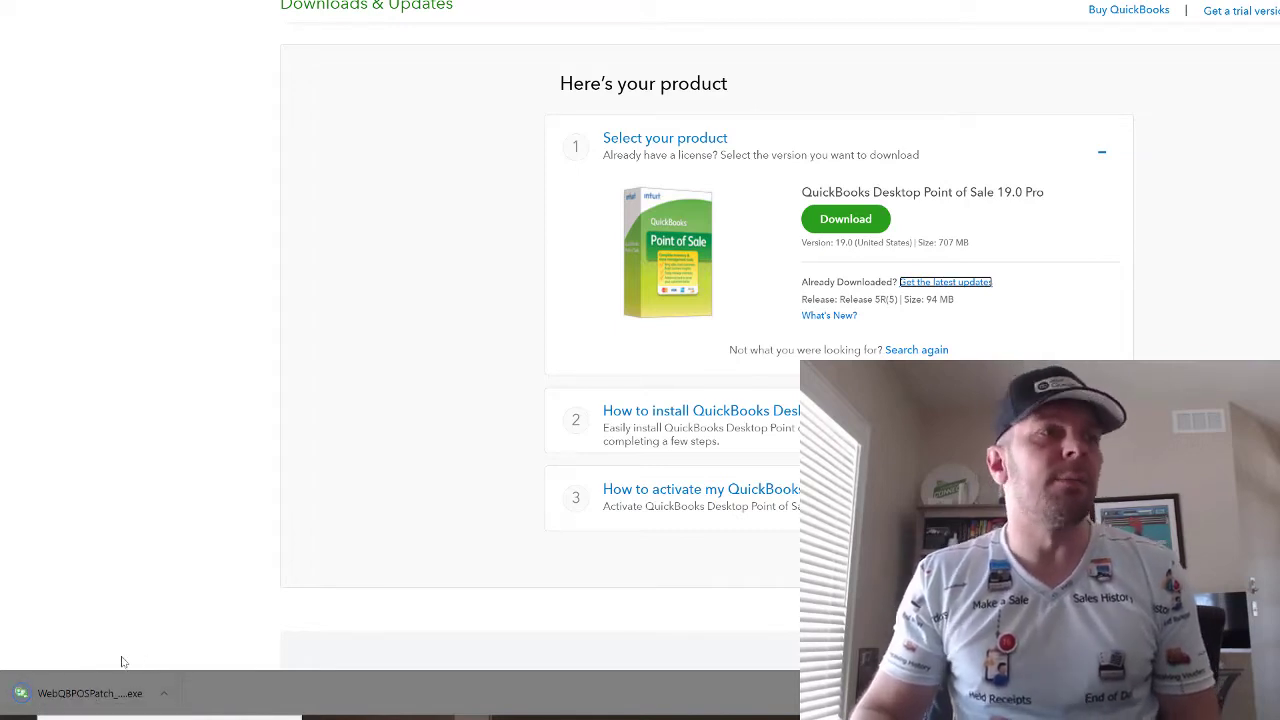
{"action": "left_click", "coordinate": [70, 700]}
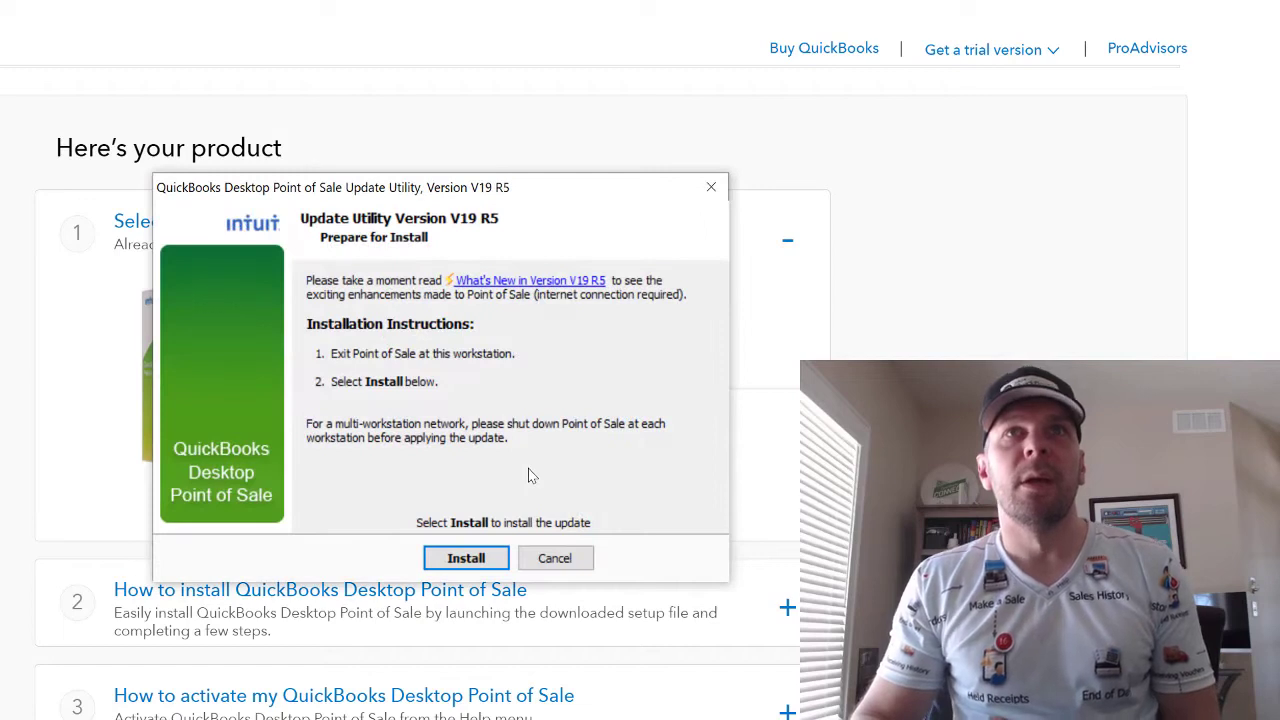
Install the V19 R5 update from the Update Utility.
{"action": "left_click", "coordinate": [438, 564]}
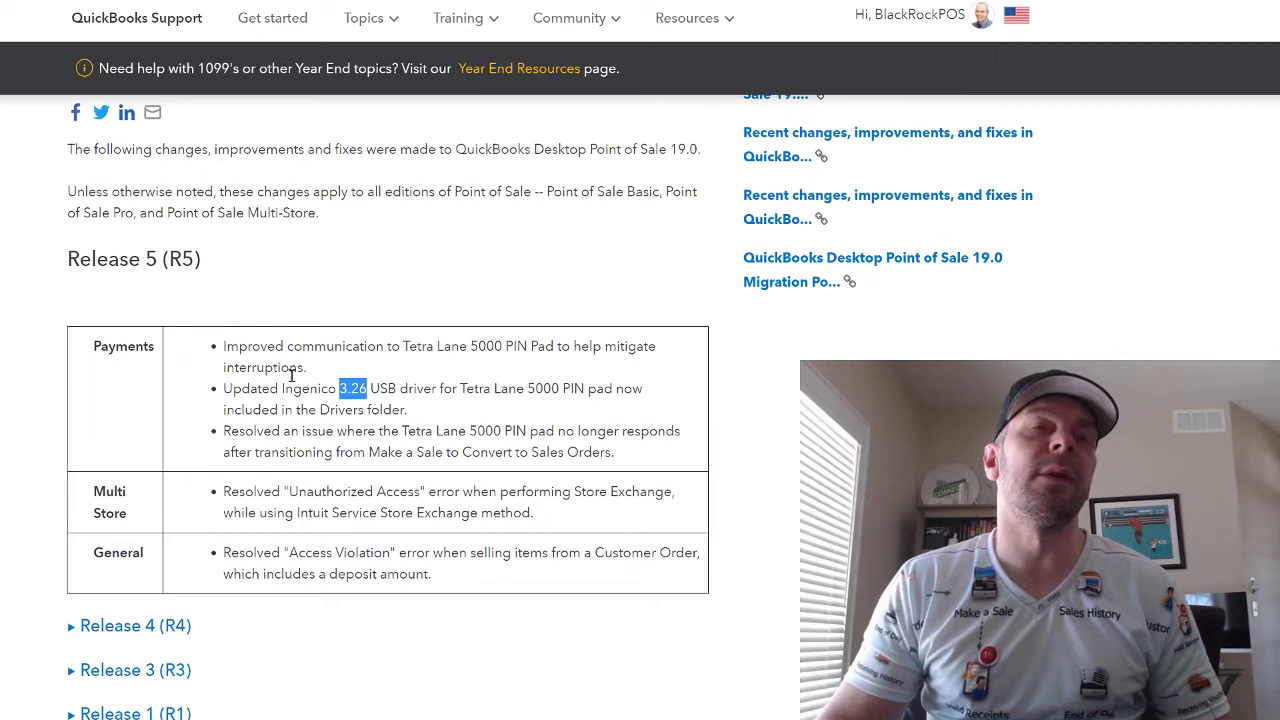
Highlight the '3.26 USB driver' text in the R5 Payments notes.
{"action": "left_click", "coordinate": [285, 388]}
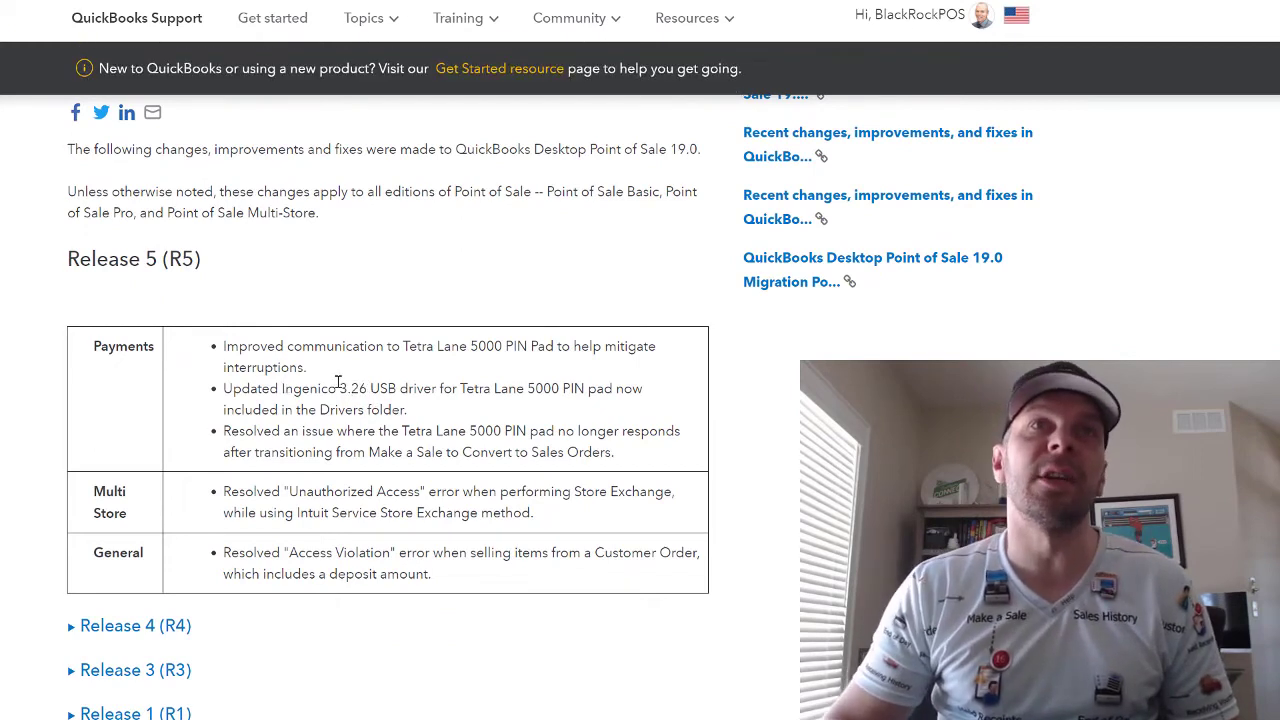
{"action": "left_click_drag", "start_coordinate": [344, 390], "coordinate": [438, 392]}
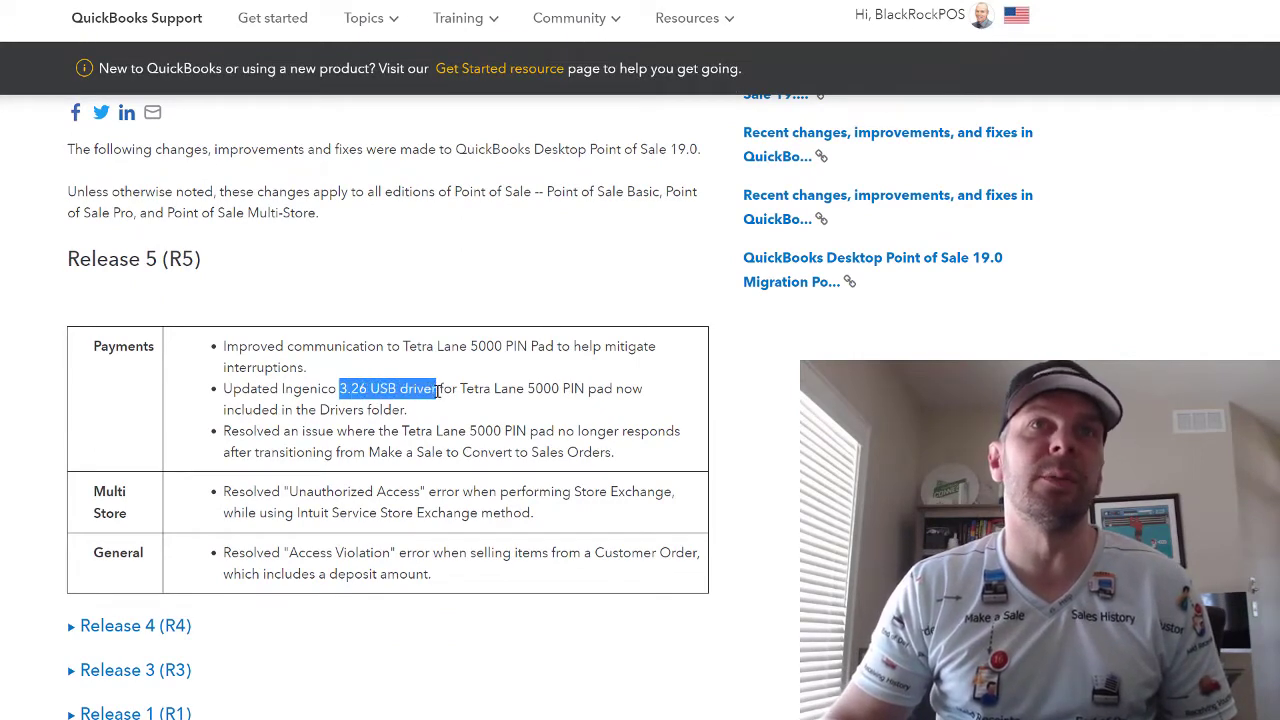
{"action": "left_click", "coordinate": [578, 395]}
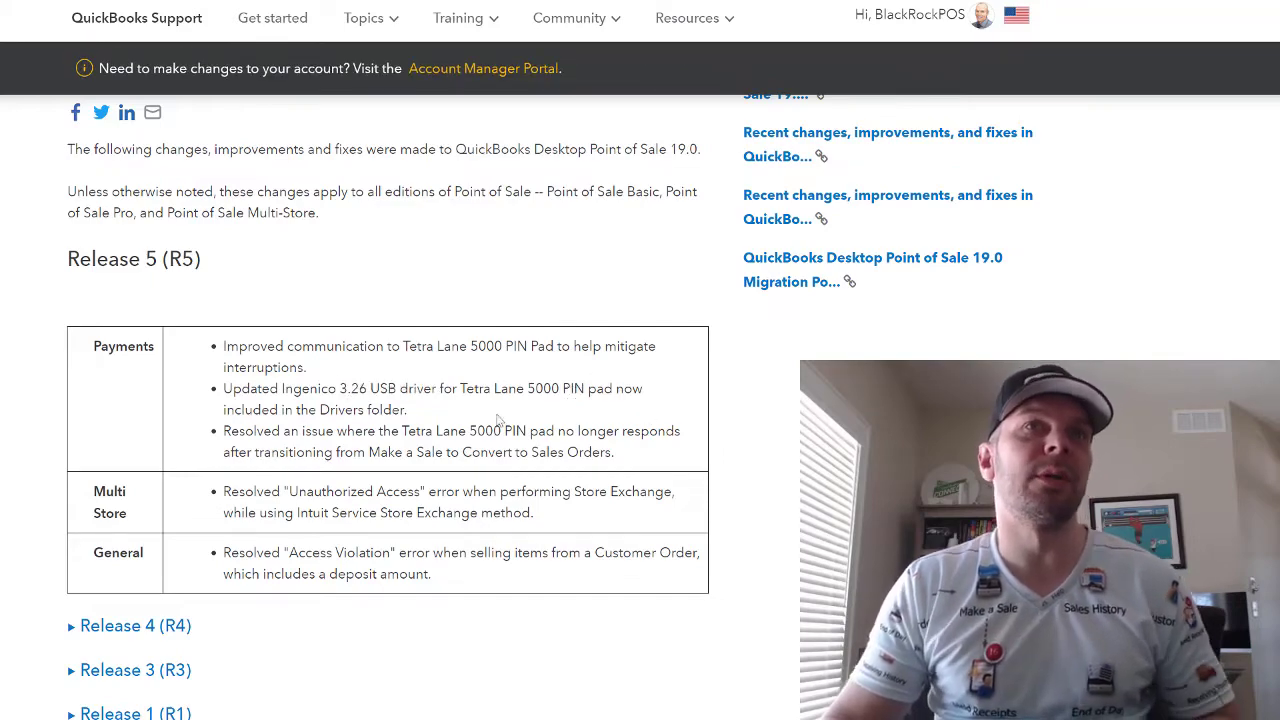
Open Device Manager via a 'devic' search and select Ingenico Lane5000 (COM14) under Ports.
{"action": "key", "text": "super"}
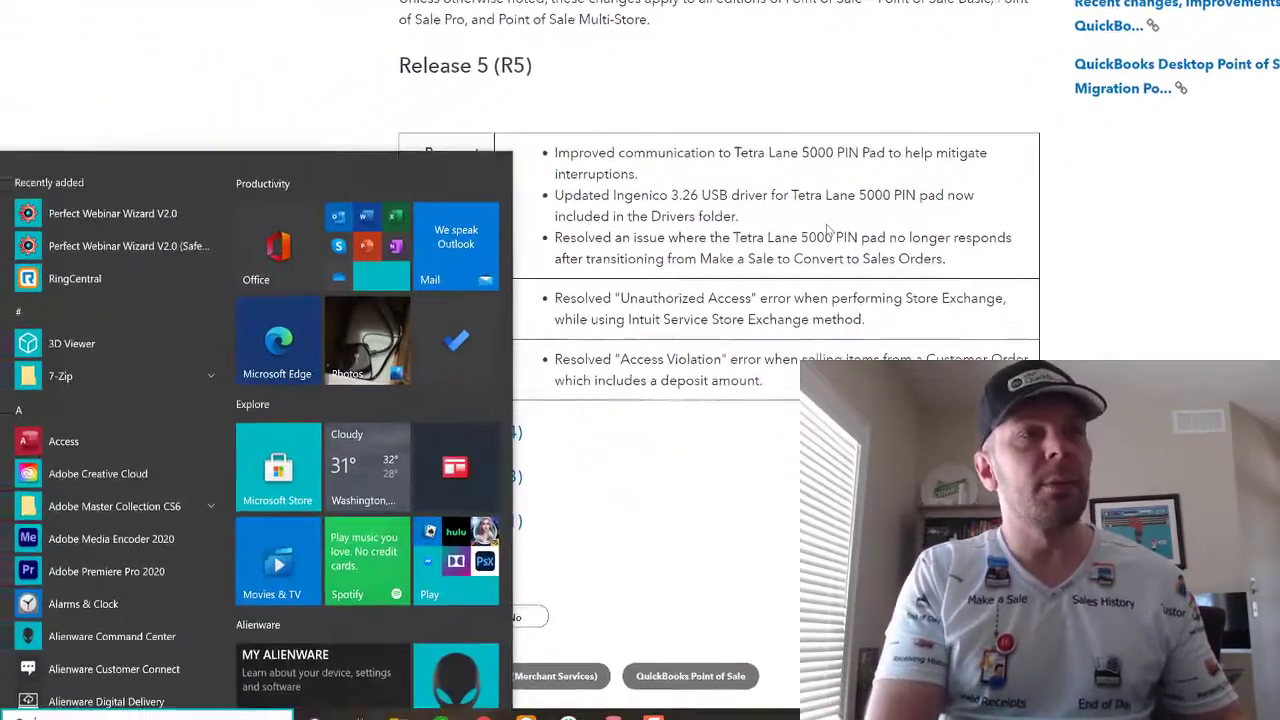
{"action": "type", "text": "devic"}
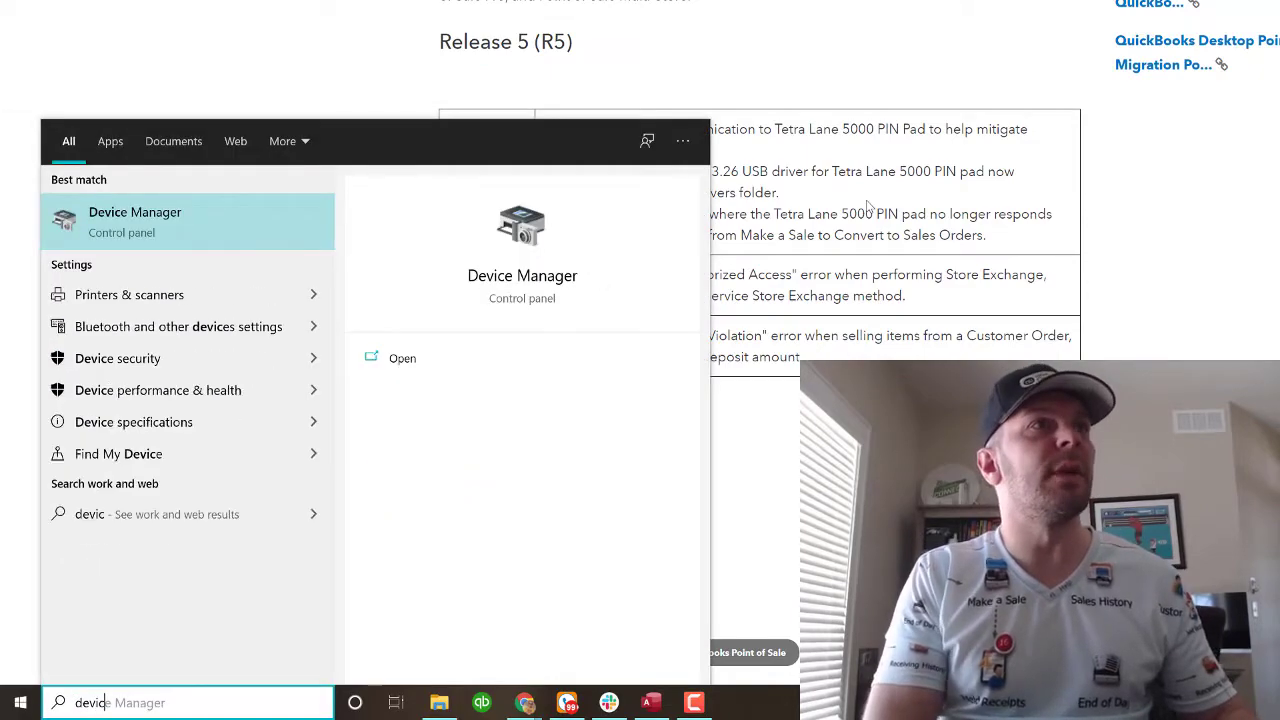
{"action": "key", "text": "Return"}
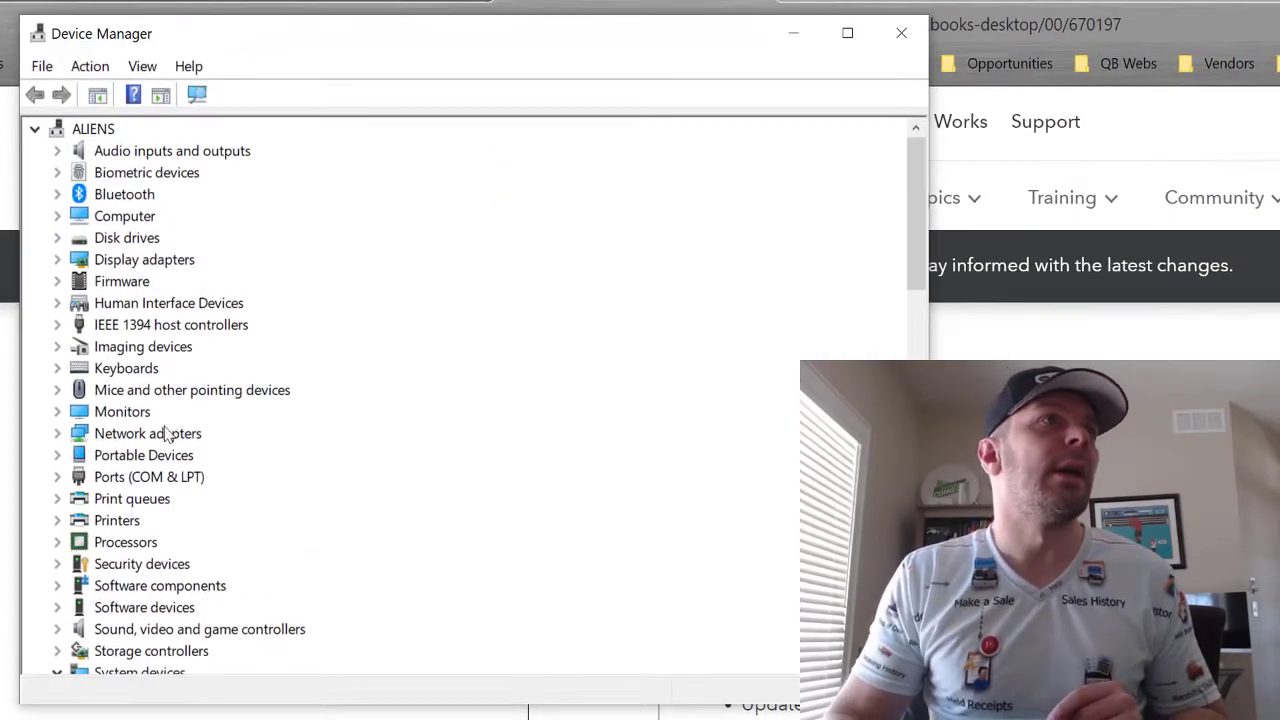
{"action": "left_click", "coordinate": [126, 496]}
{"action": "left_click", "coordinate": [92, 480]}
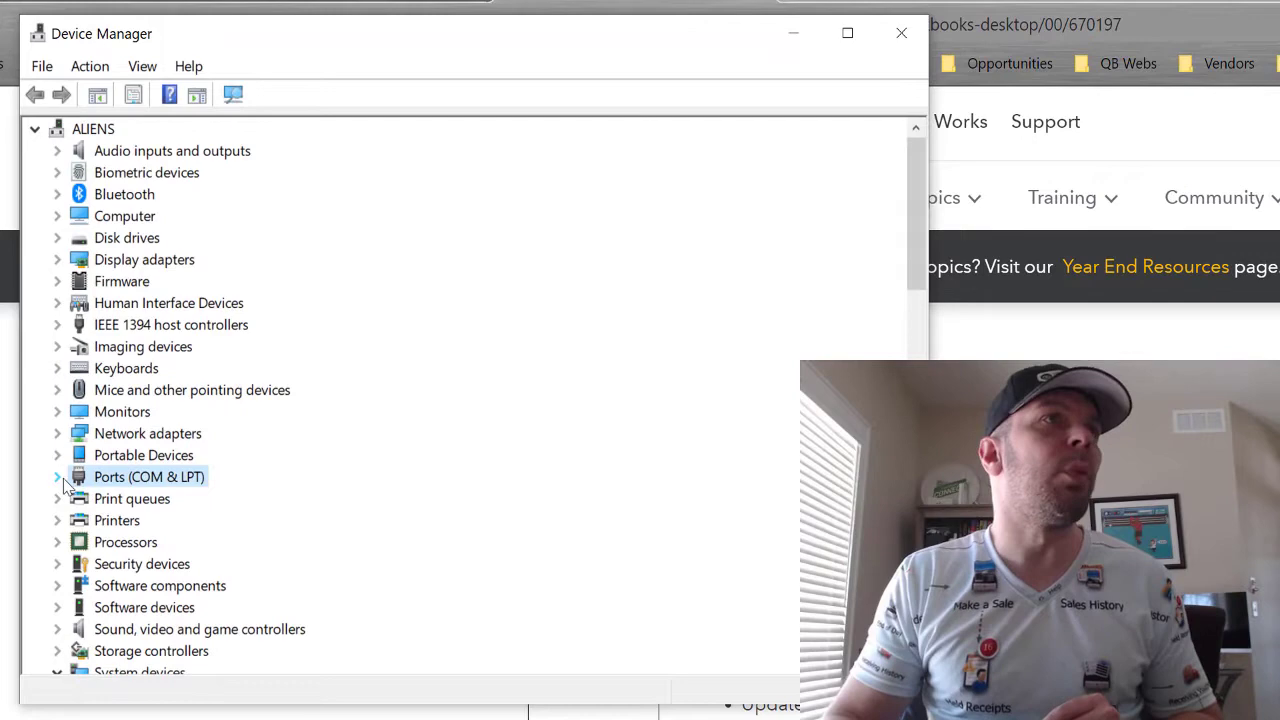
{"action": "left_click", "coordinate": [60, 477]}
{"action": "left_click", "coordinate": [130, 500]}
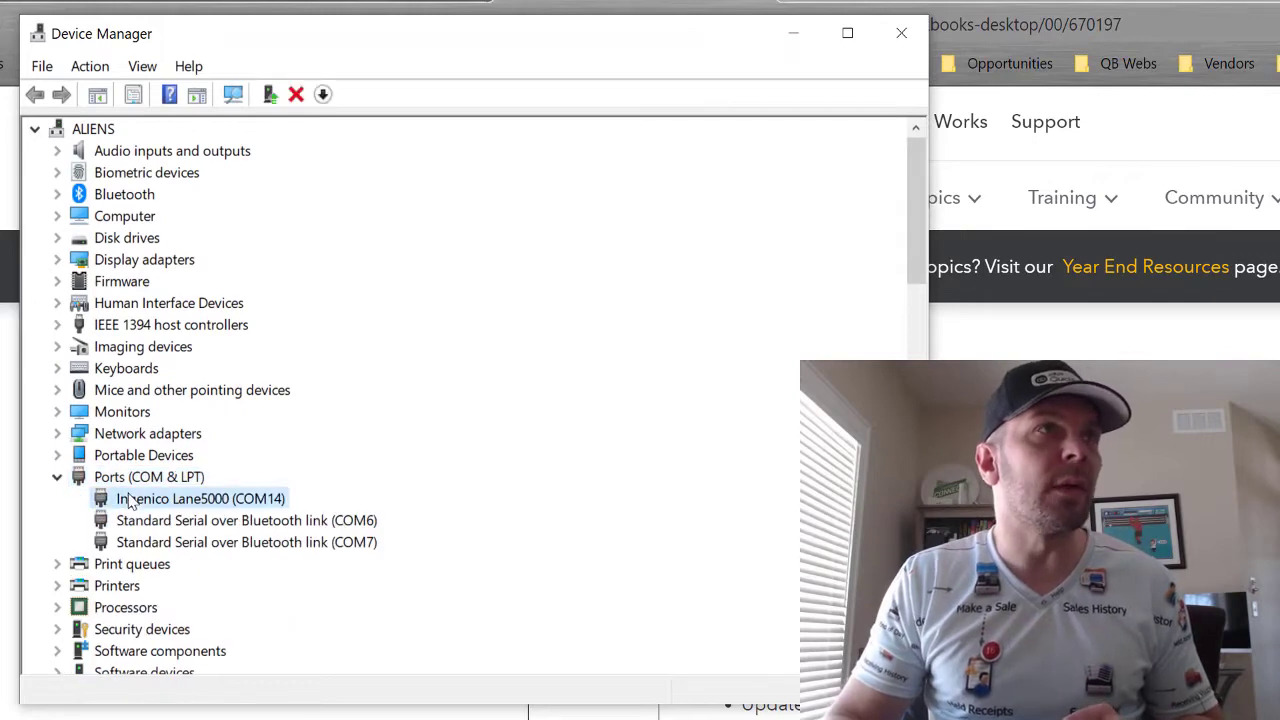
Check the Lane5000's Driver tab shows version 2.0.1.0, then close its properties.
{"action": "right_click", "coordinate": [224, 505]}
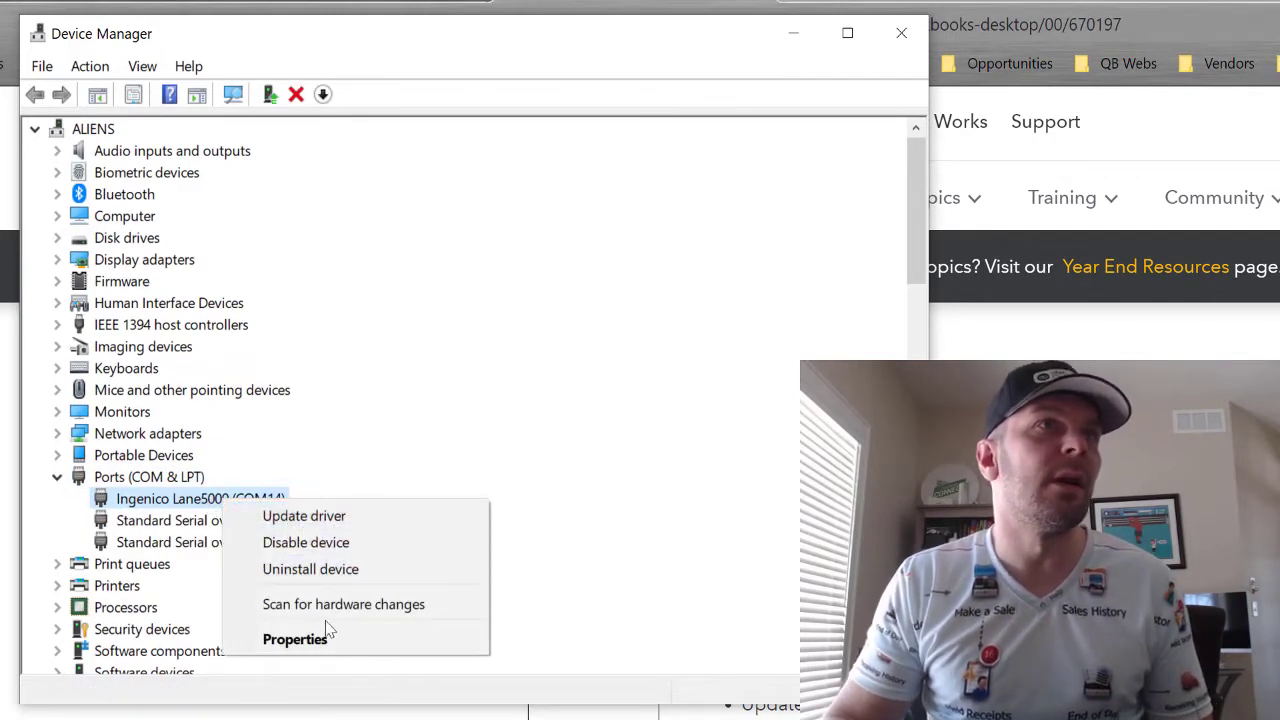
{"action": "left_click", "coordinate": [326, 636]}
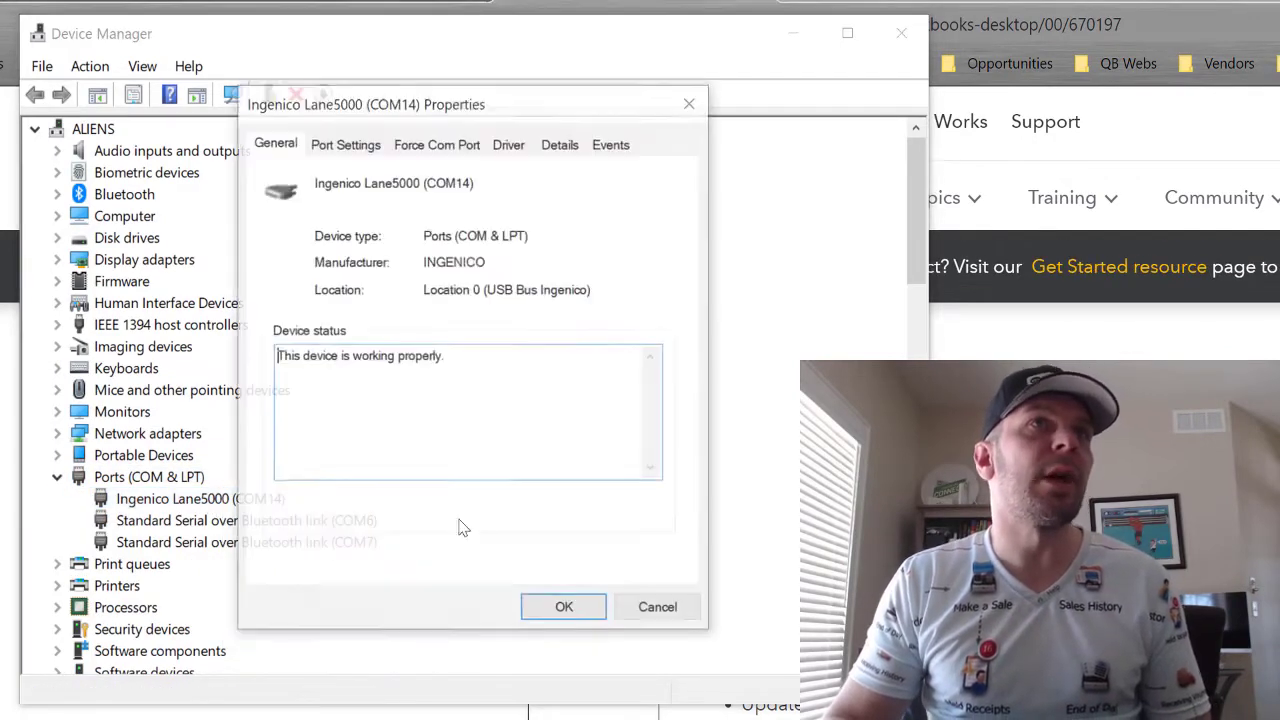
{"action": "left_click", "coordinate": [509, 148]}
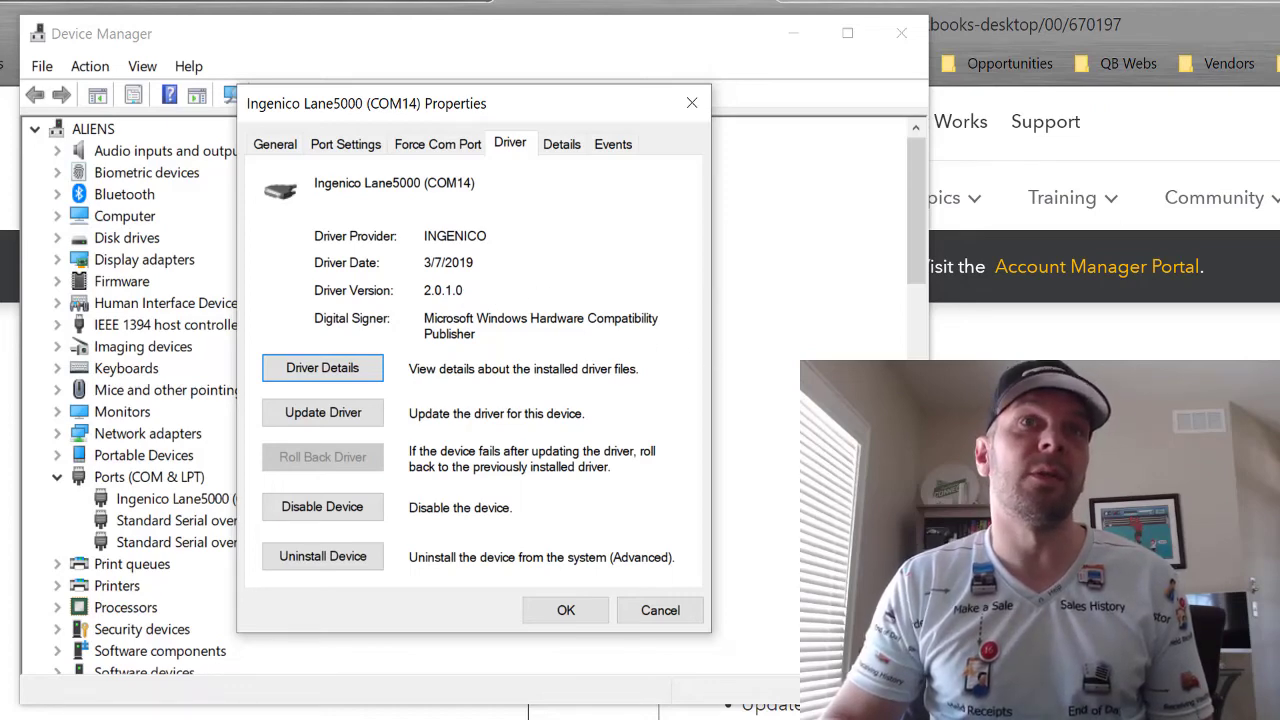
{"action": "key", "text": "Escape"}
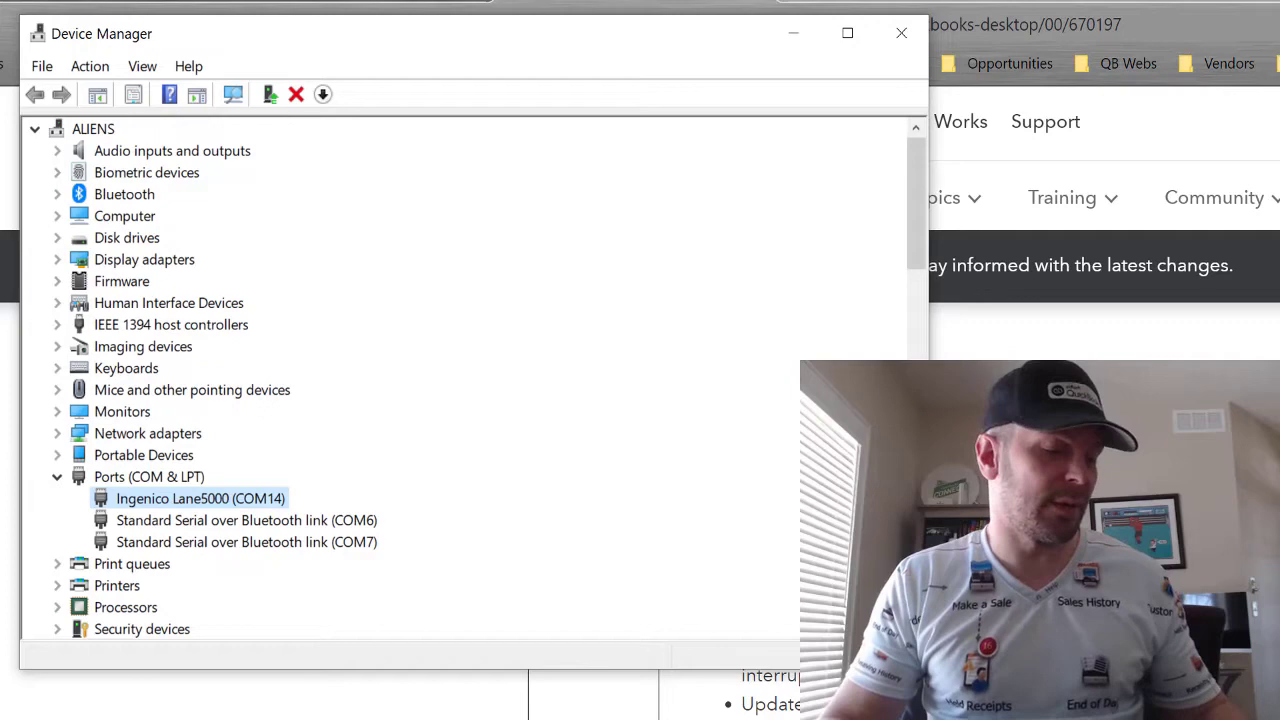
{"action": "key", "text": "Return"}
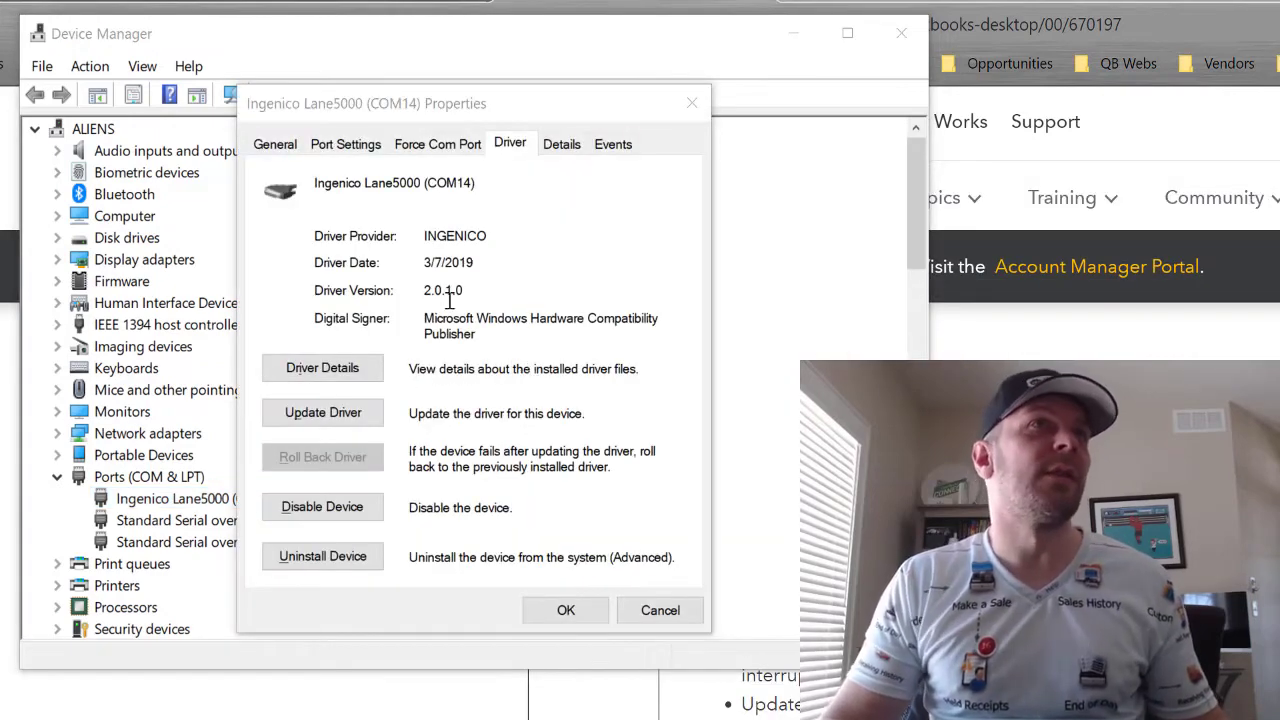
{"action": "left_click", "coordinate": [586, 620]}
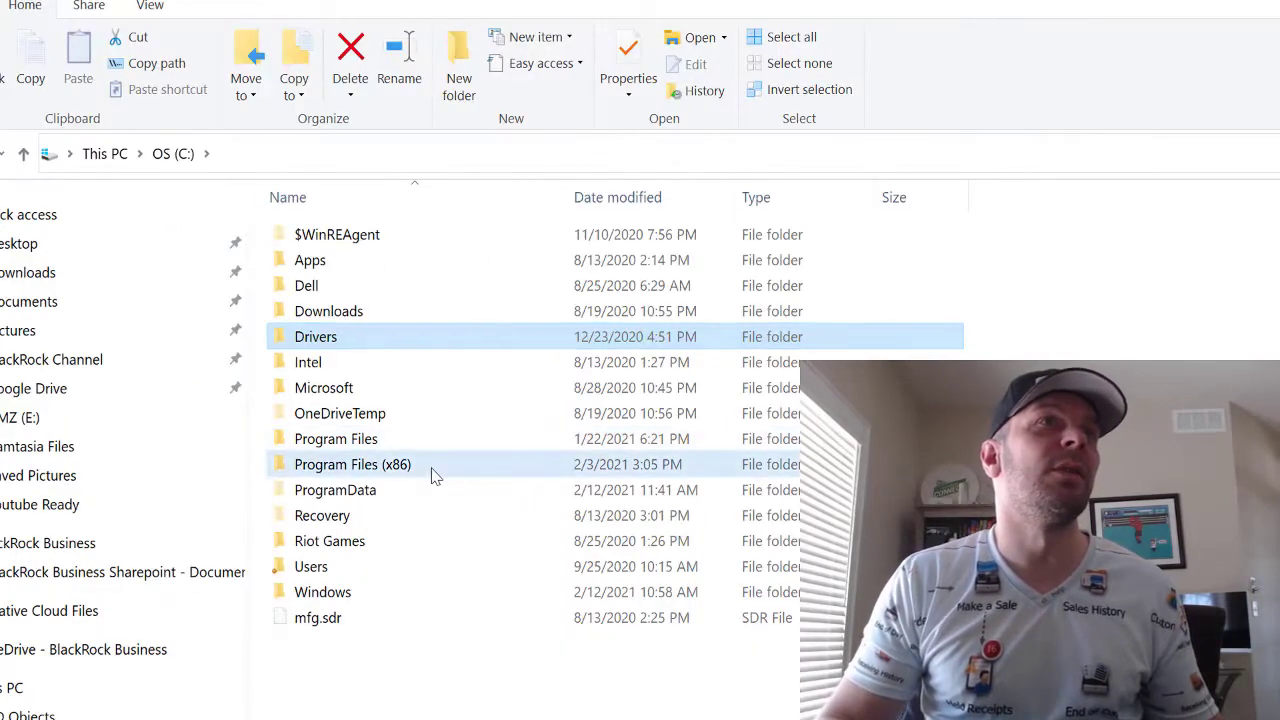
Browse to Point of Sale 19.0\Drivers\Ingenico\Lane5000 and run IngenicoUSBDrivers_3.26_setup.exe.
{"action": "double_click", "coordinate": [434, 466]}
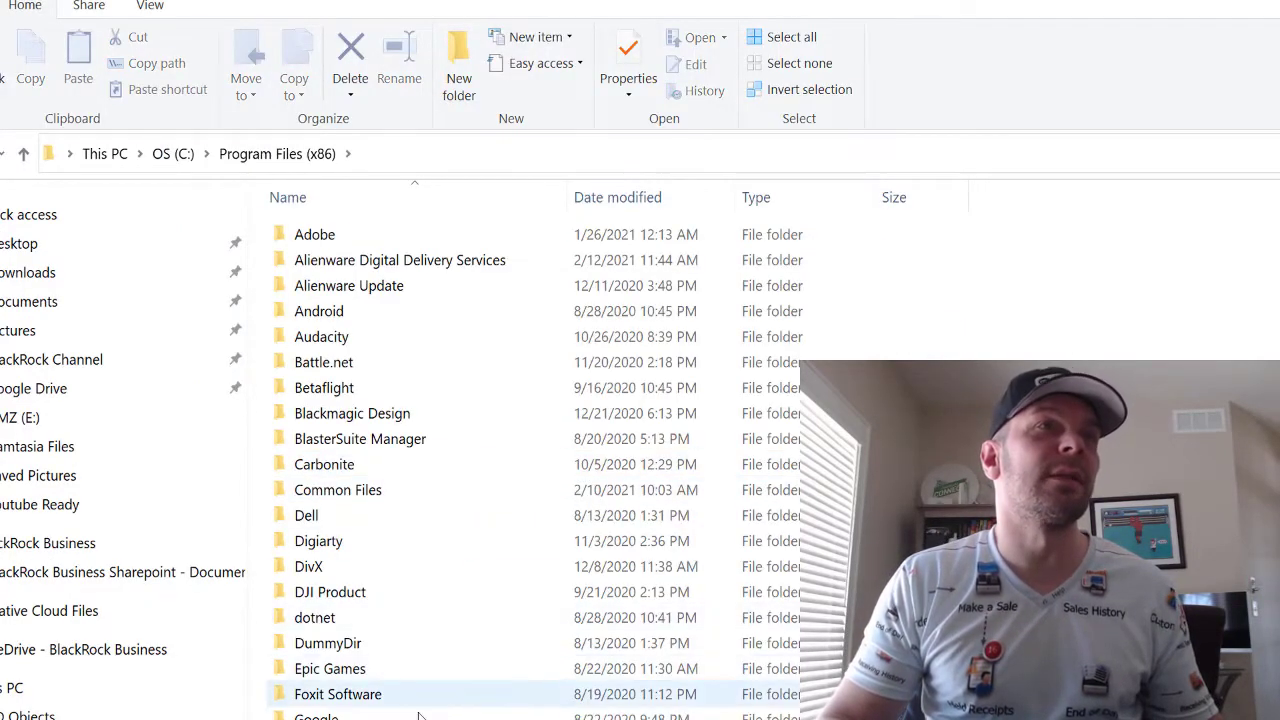
{"action": "key", "text": "Return"}
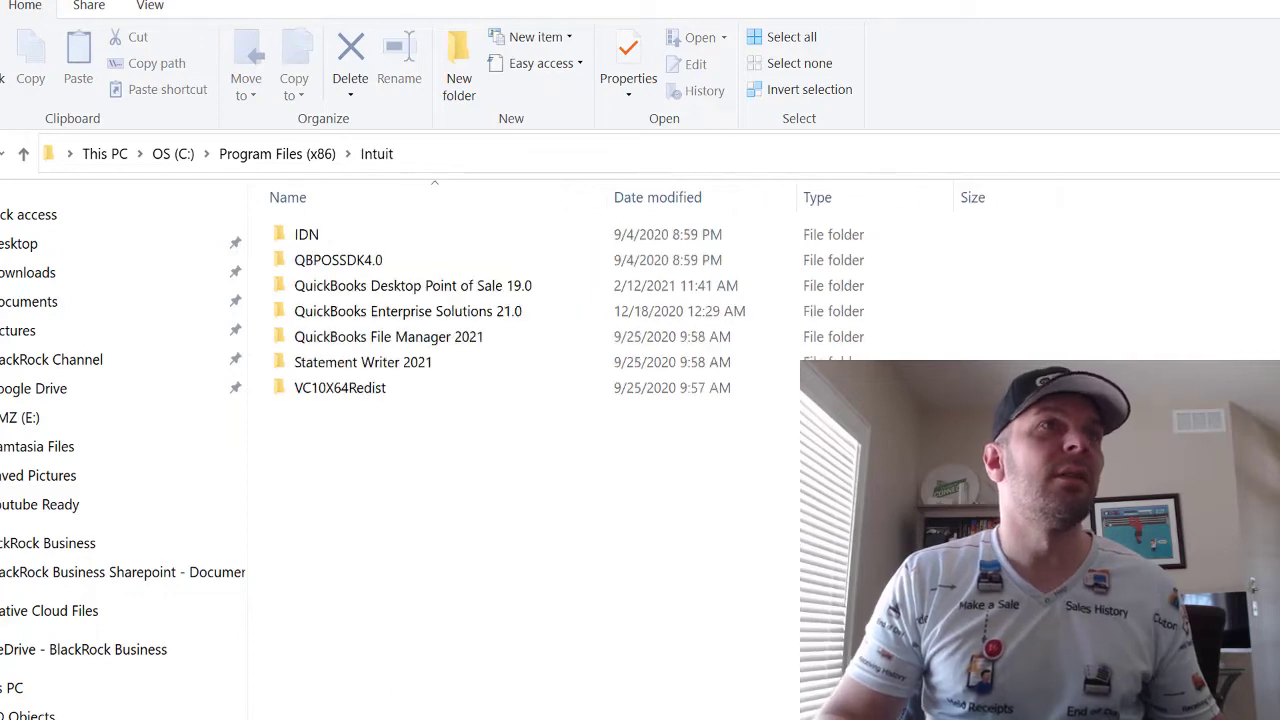
{"action": "double_click", "coordinate": [400, 287]}
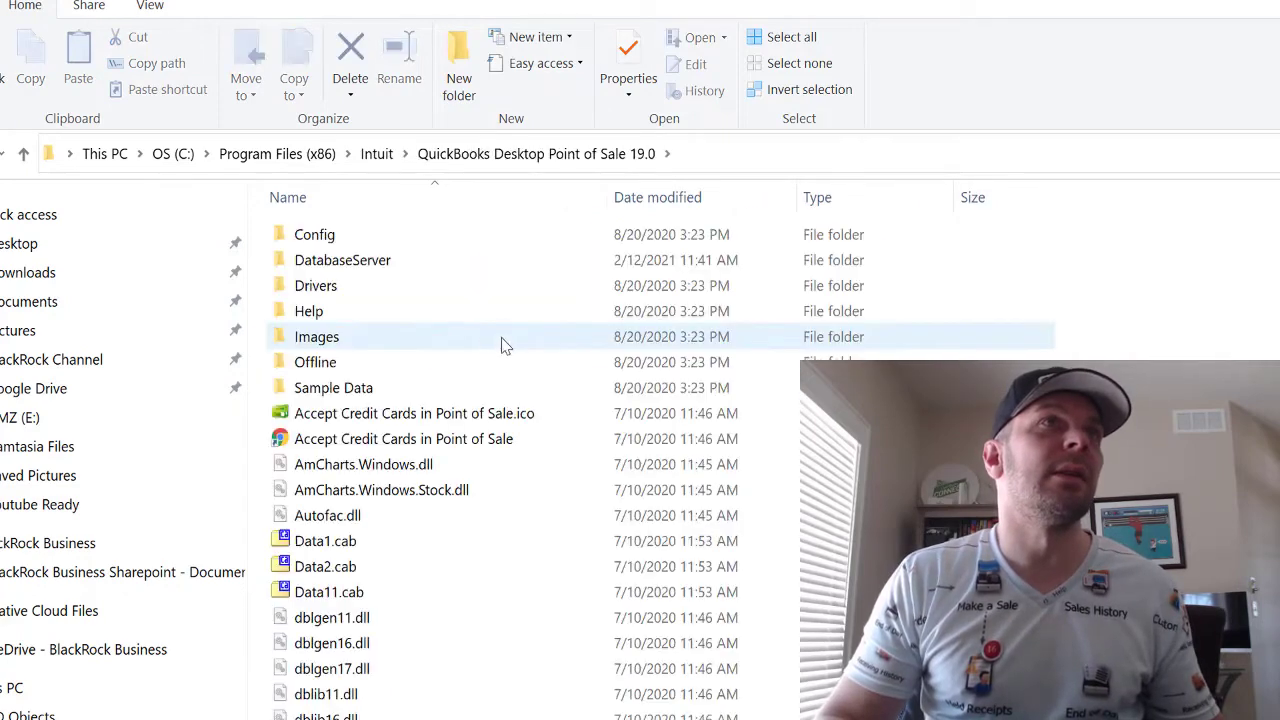
{"action": "double_click", "coordinate": [366, 286]}
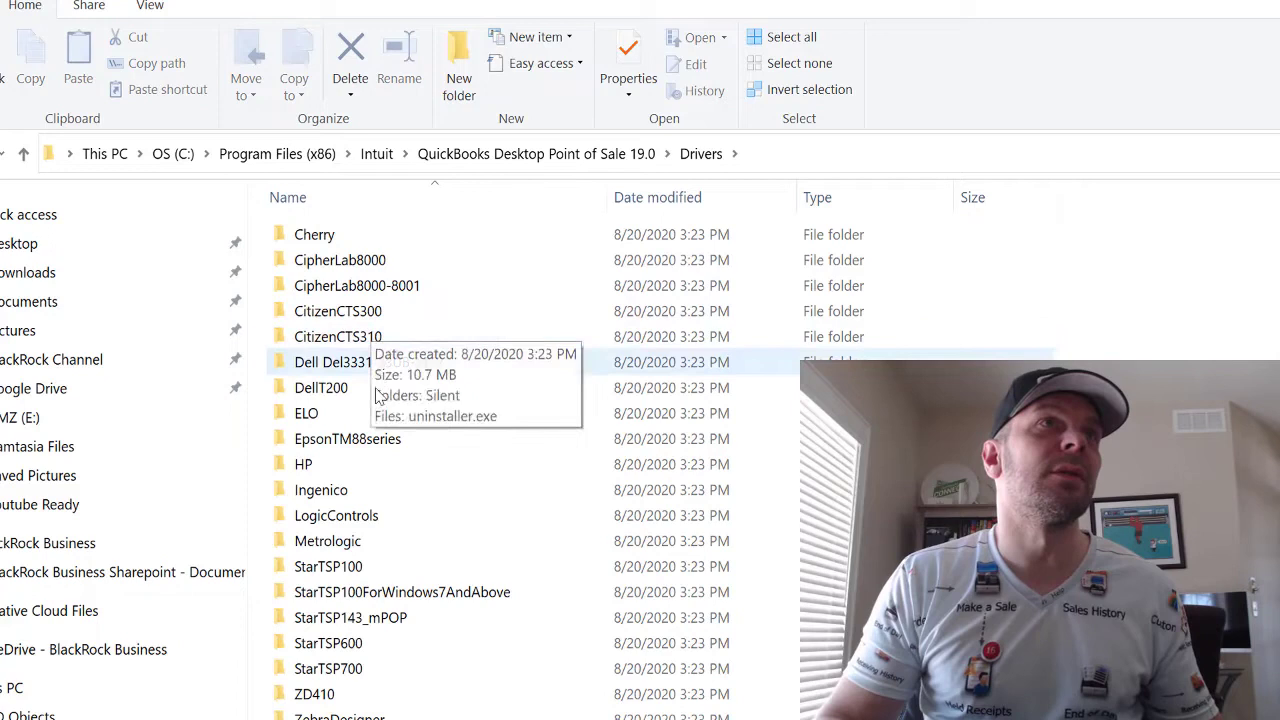
{"action": "double_click", "coordinate": [367, 492]}
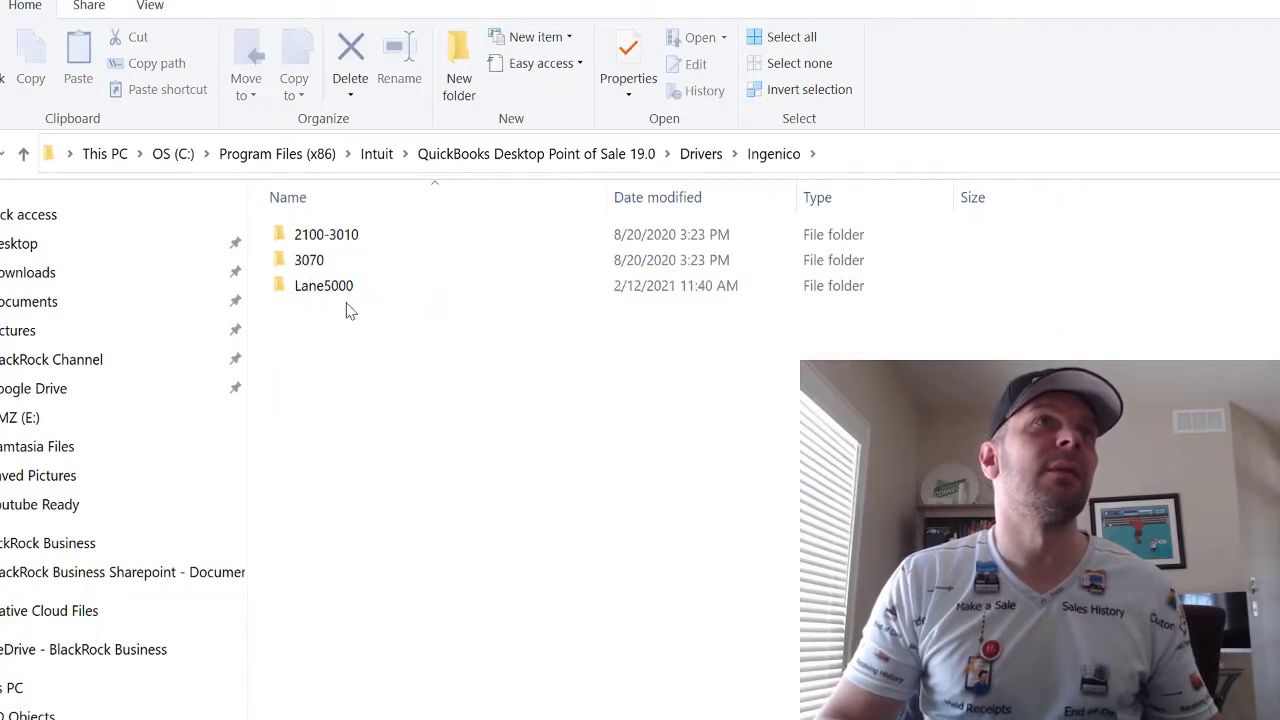
{"action": "left_click", "coordinate": [343, 297]}
{"action": "double_click", "coordinate": [343, 290]}
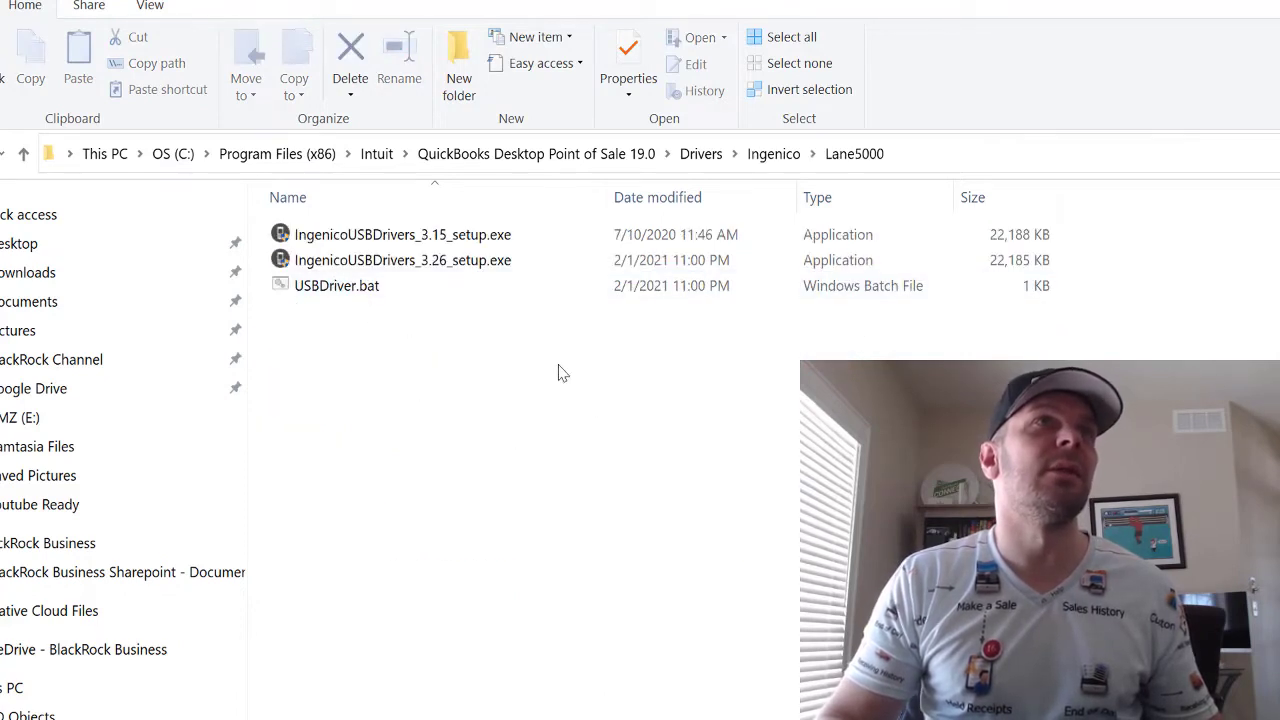
{"action": "double_click", "coordinate": [415, 262]}
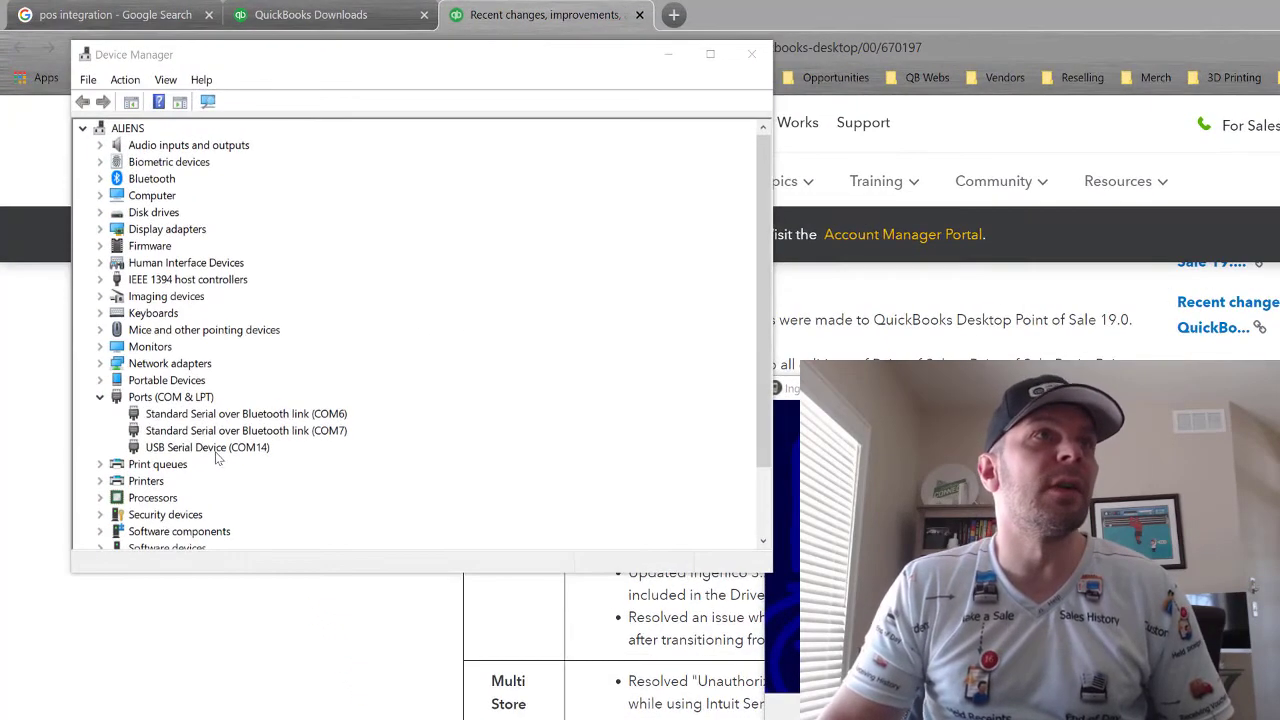
Install Ingenico USB Drivers 3.26 with default location and parameters, showing the install details.
{"action": "left_click", "coordinate": [212, 449]}
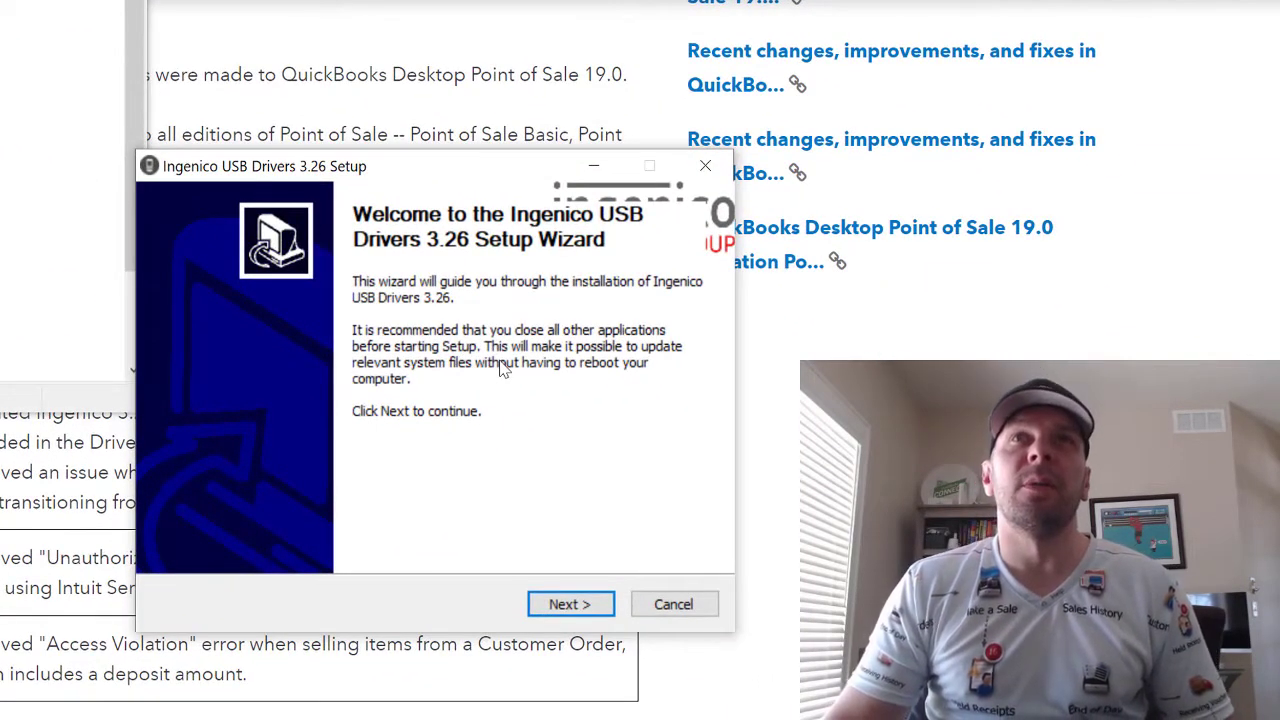
{"action": "left_click", "coordinate": [568, 606]}
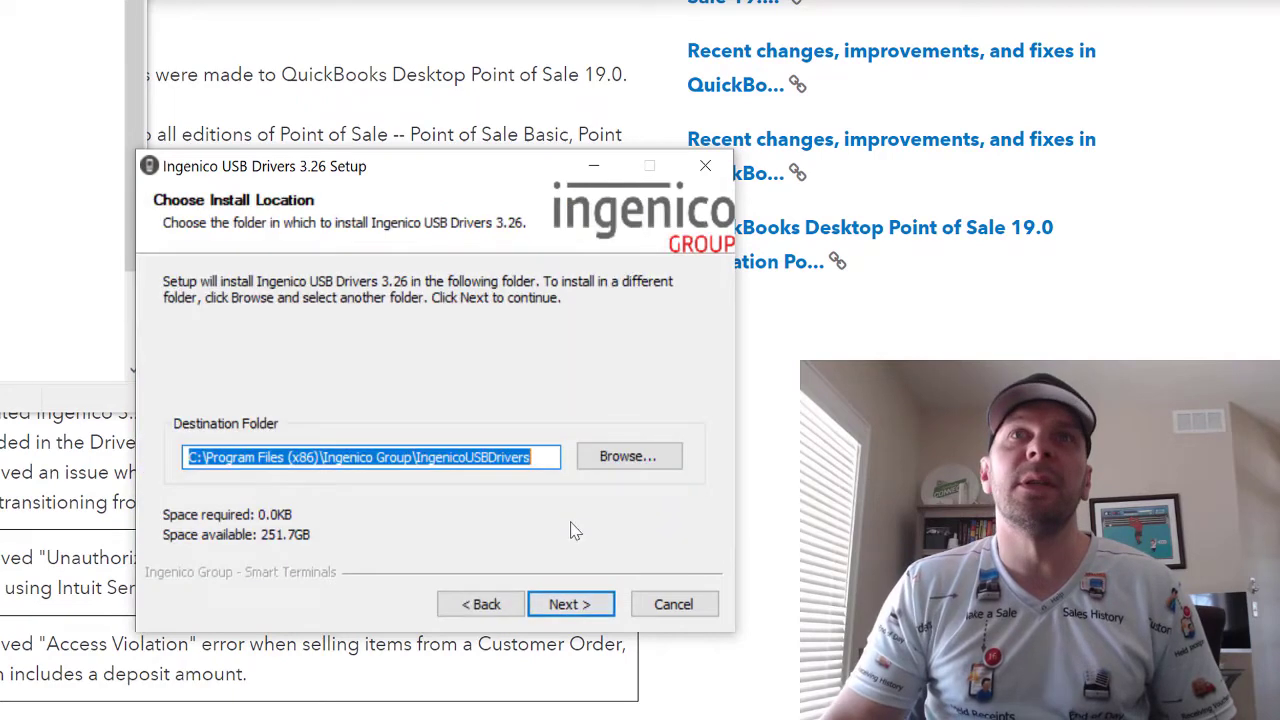
{"action": "left_click", "coordinate": [565, 598]}
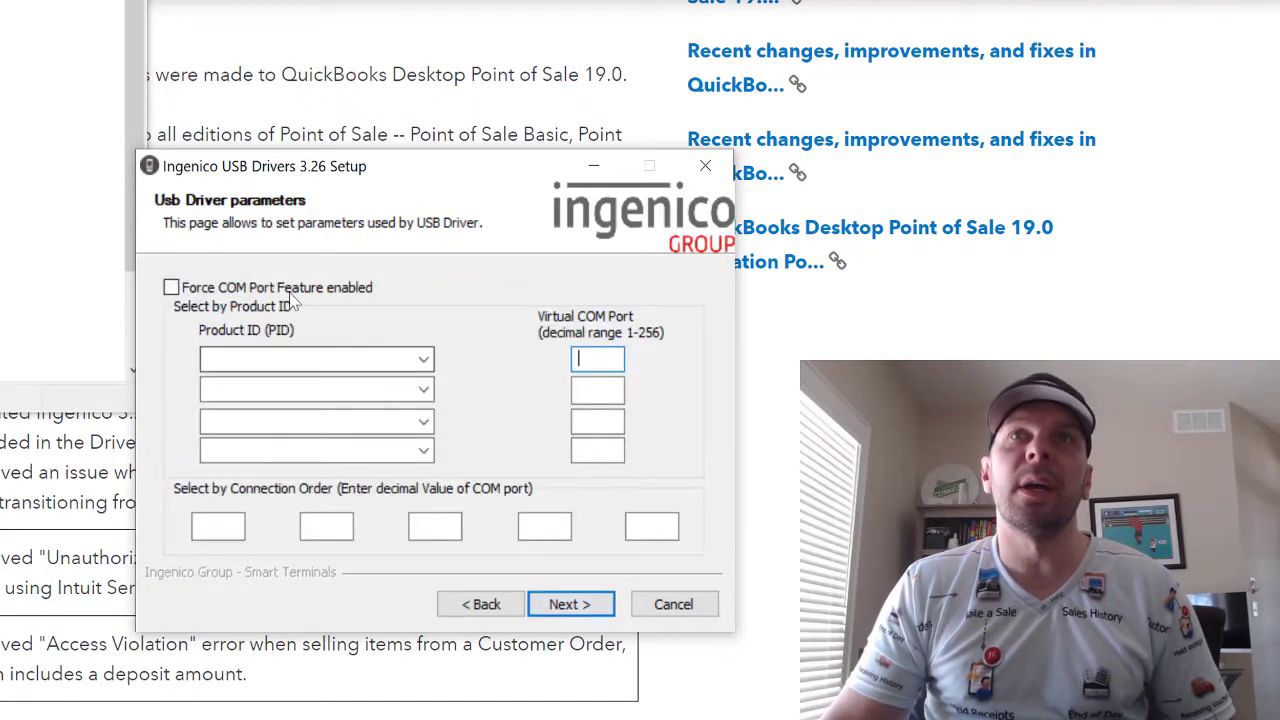
{"action": "left_click", "coordinate": [592, 607]}
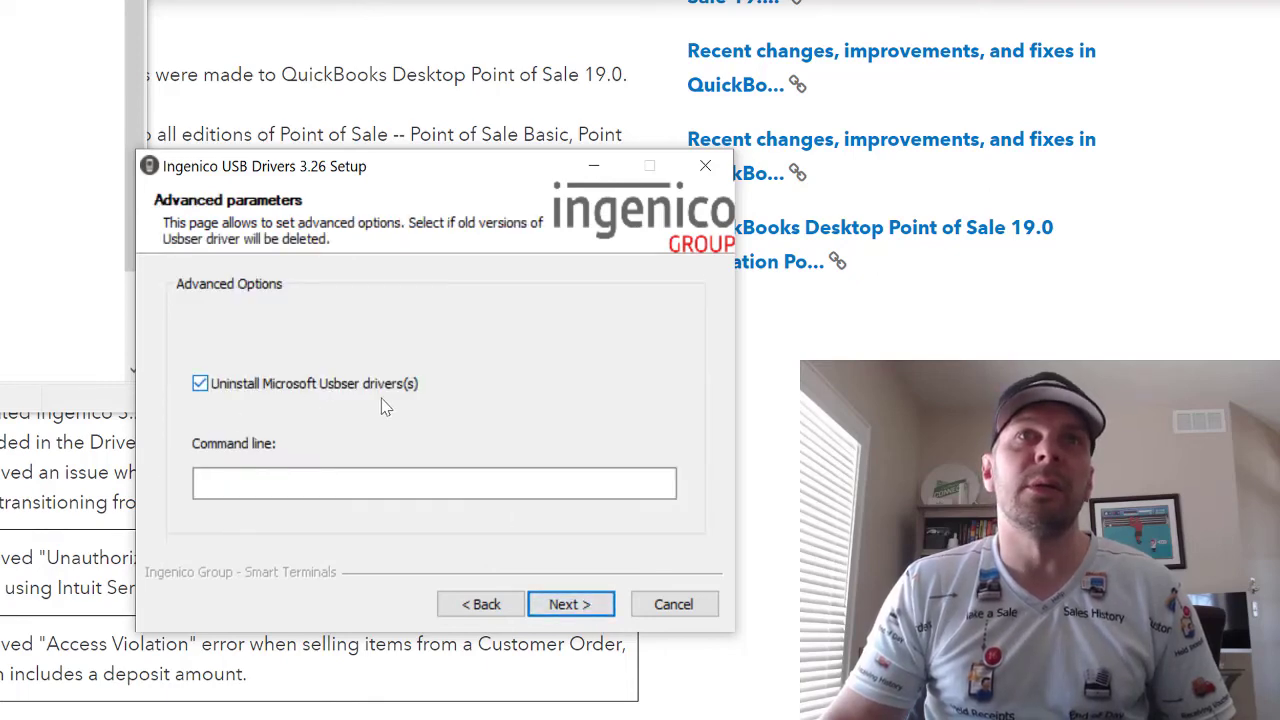
{"action": "left_click", "coordinate": [588, 598]}
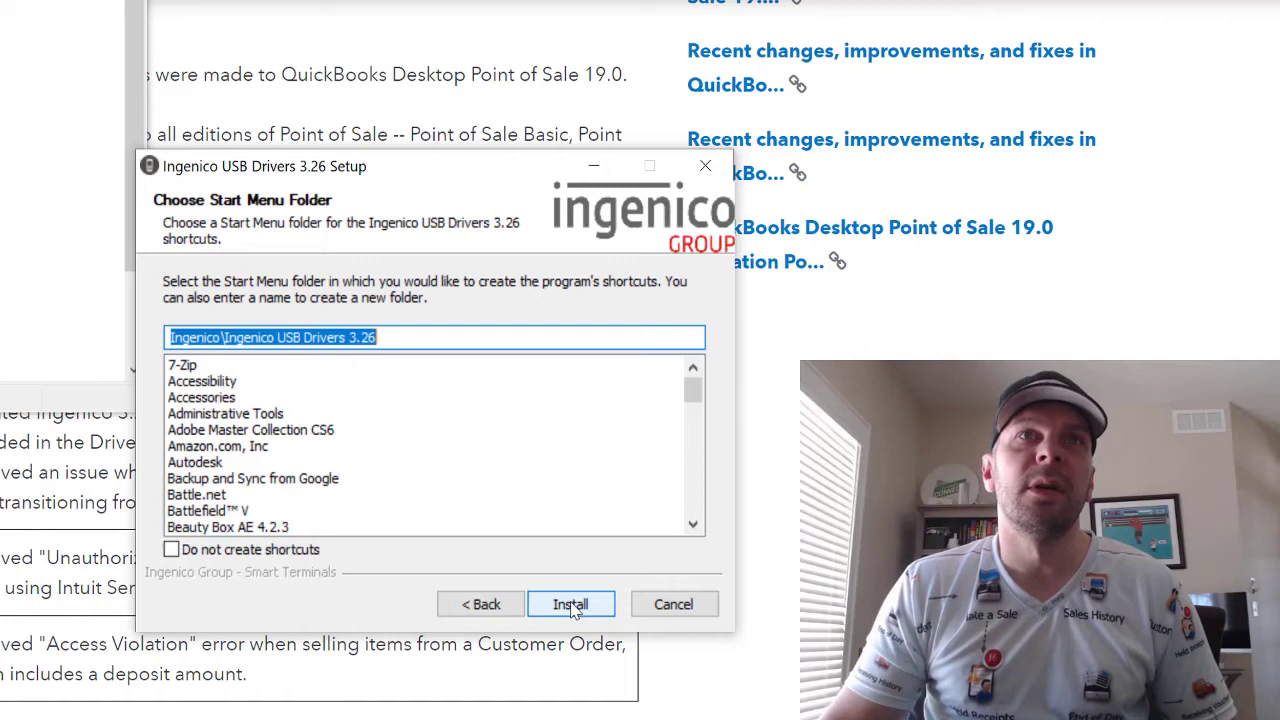
{"action": "left_click", "coordinate": [575, 610]}
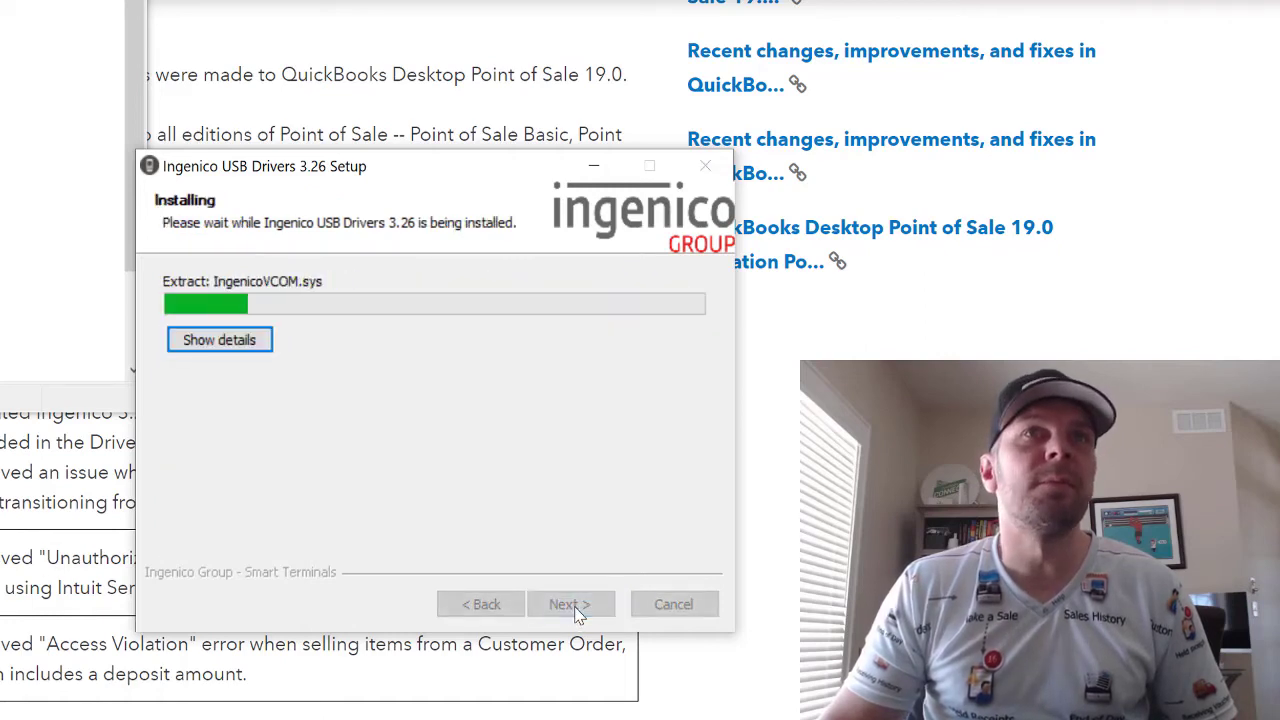
{"action": "left_click", "coordinate": [217, 339]}
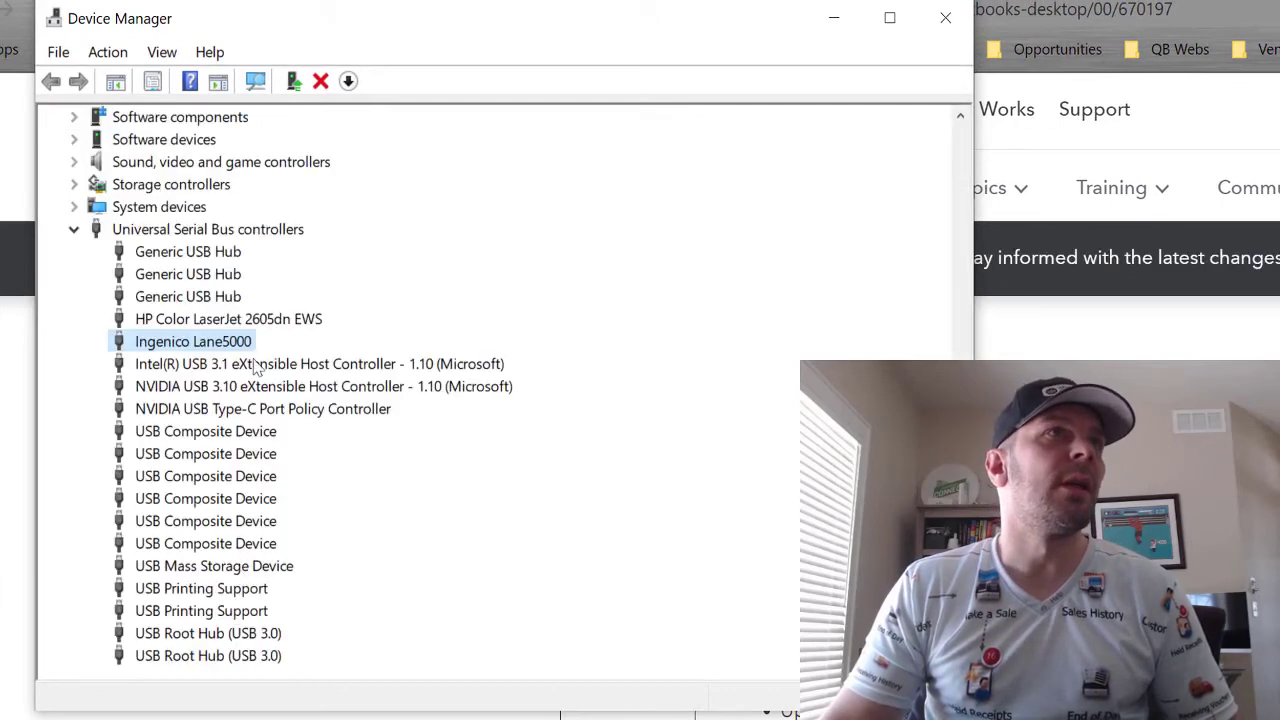
Select Ingenico Lane5000 (COM15) under Ports (COM & LPT) to confirm detection.
{"action": "scroll", "coordinate": [220, 370], "scroll_direction": "up", "scroll_amount": 6}
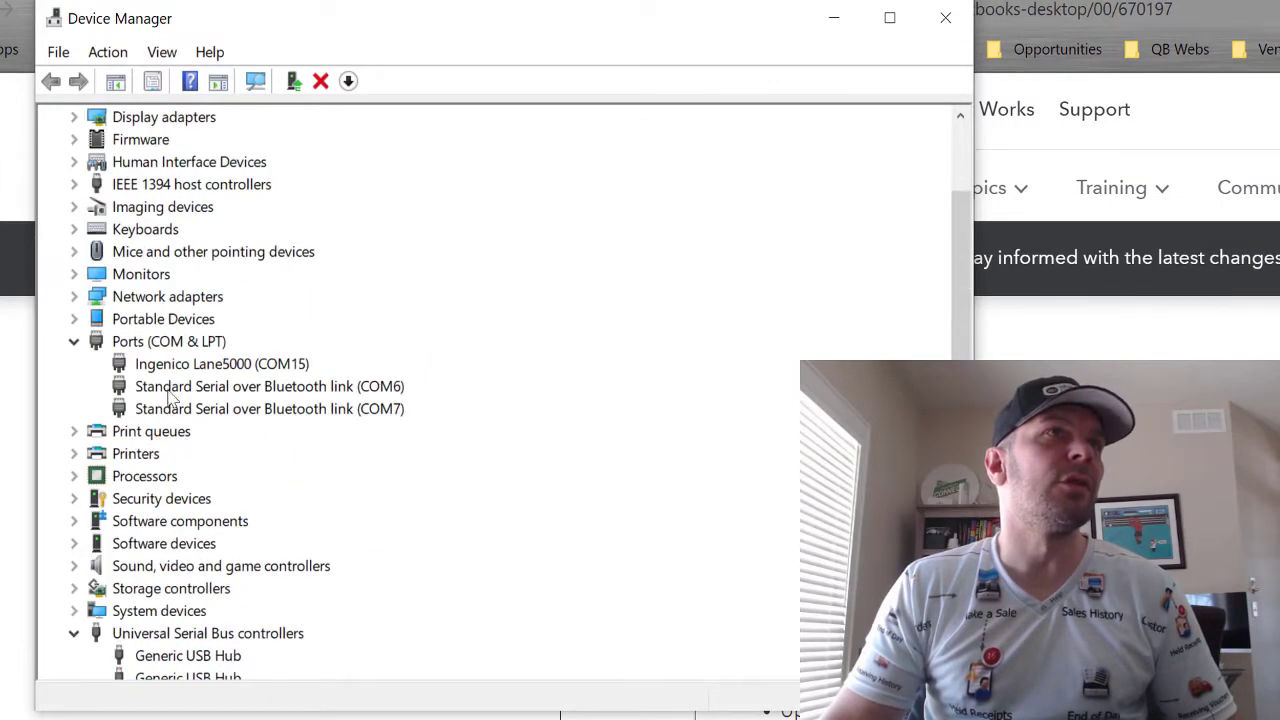
{"action": "left_click", "coordinate": [206, 370]}
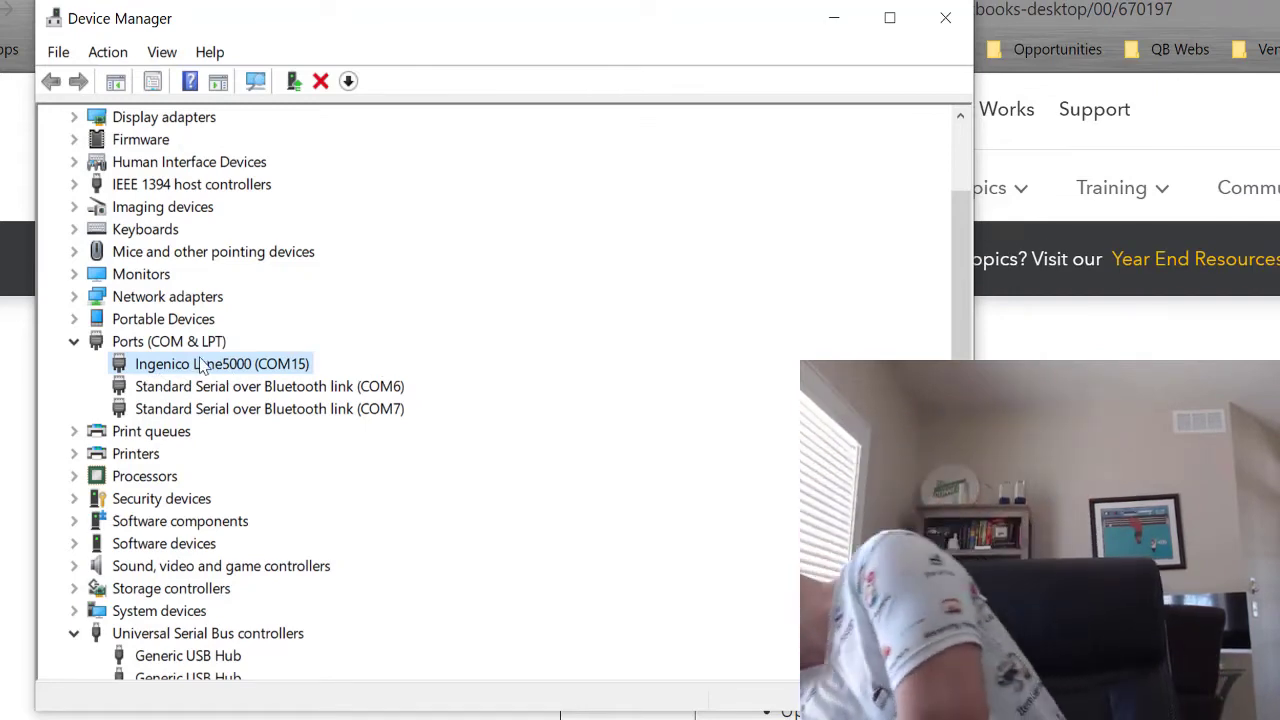
{"action": "scroll", "coordinate": [200, 366], "scroll_direction": "up", "scroll_amount": 2}
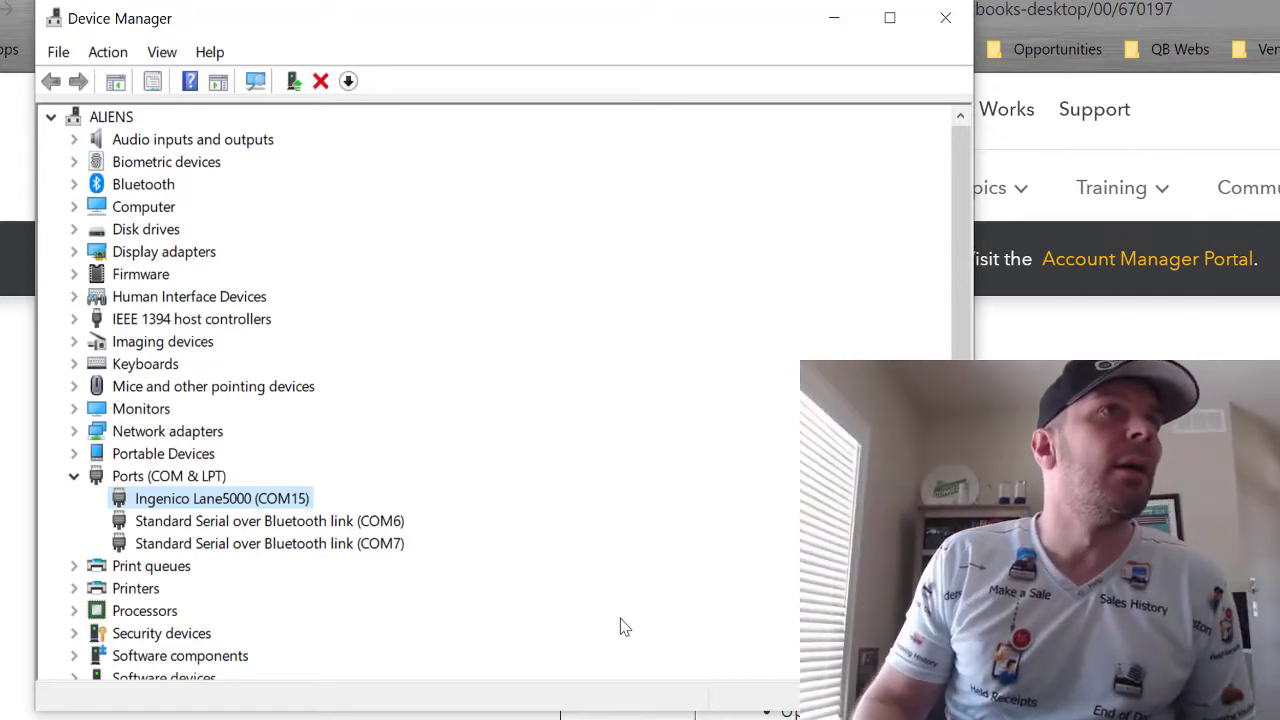
Close Device Manager and launch QuickBooks Desktop Point of Sale 19.0 via a 'qui' Start search.
{"action": "left_click", "coordinate": [946, 21]}
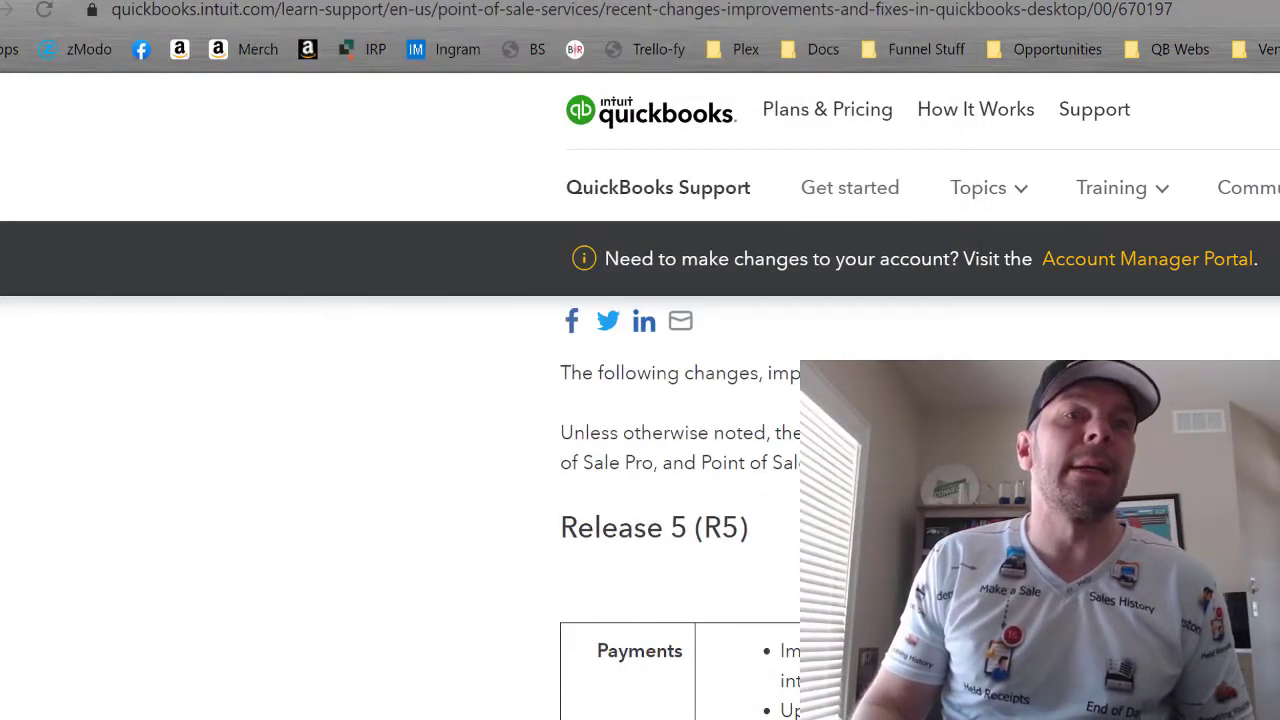
{"action": "key", "text": "super"}
{"action": "type", "text": "qui"}
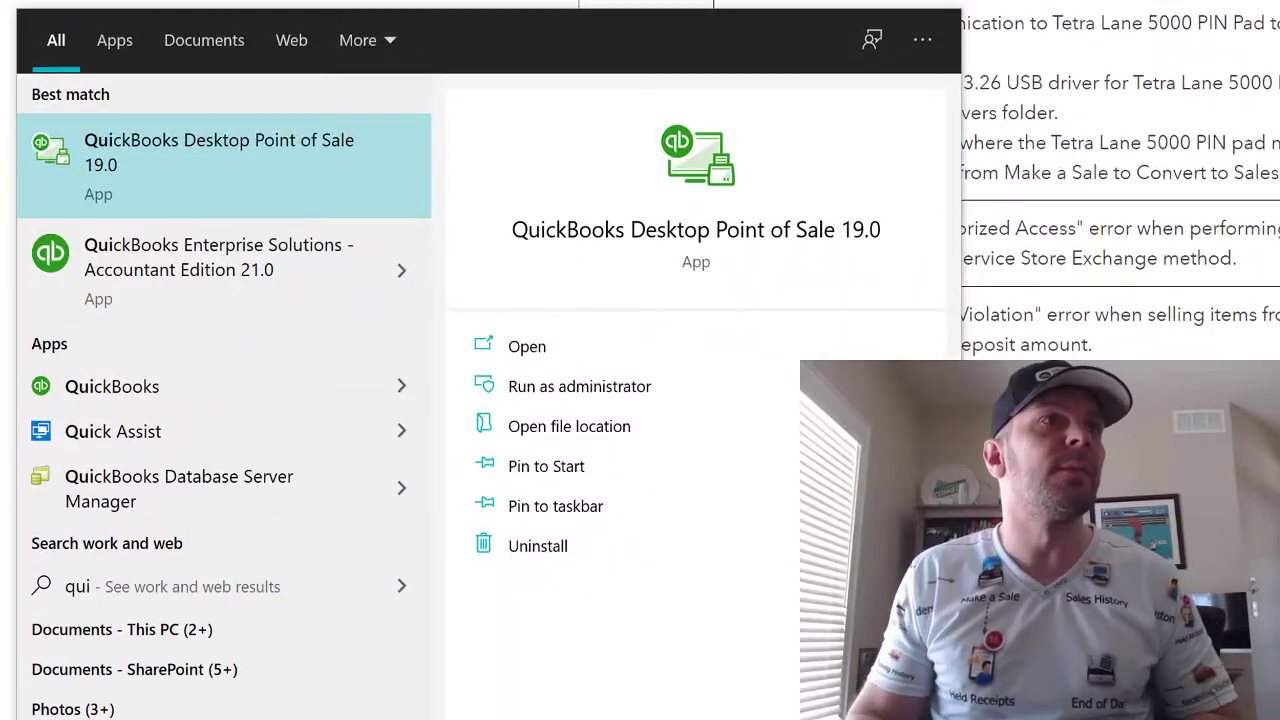
{"action": "left_click", "coordinate": [250, 140]}
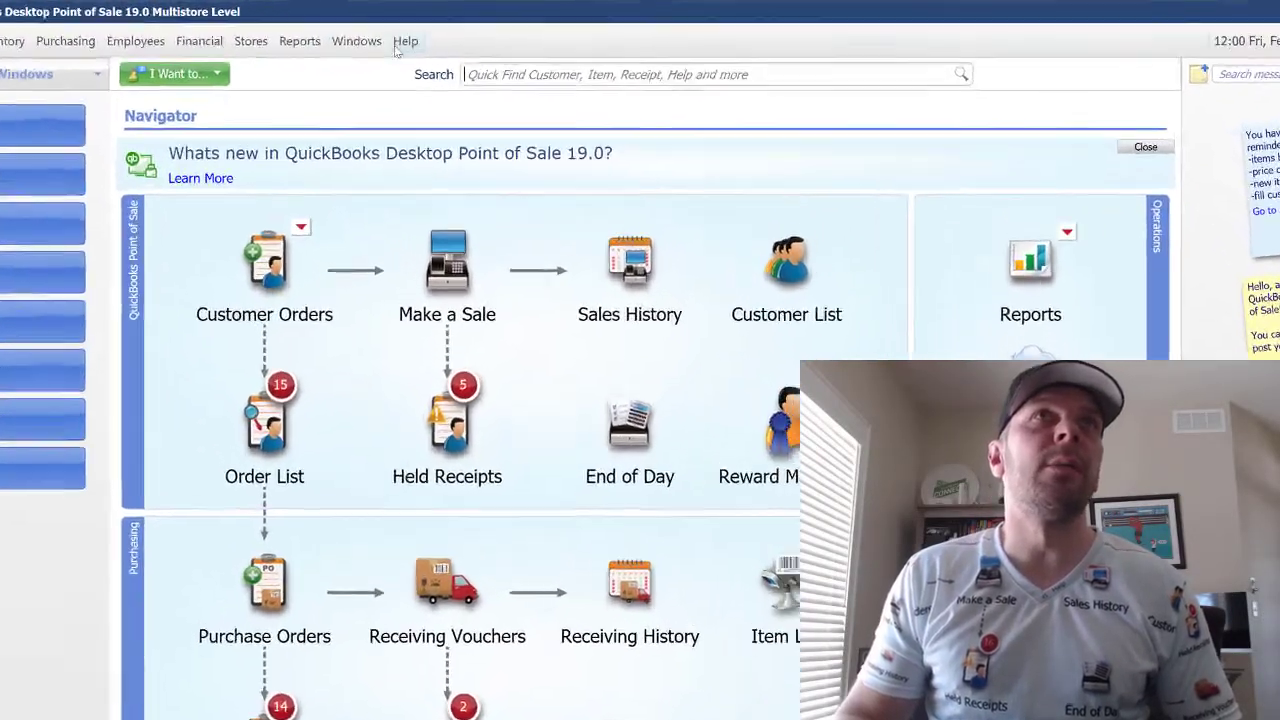
Confirm in the About box that Point of Sale is at Release V19 R5, then close it.
{"action": "left_click", "coordinate": [510, 33]}
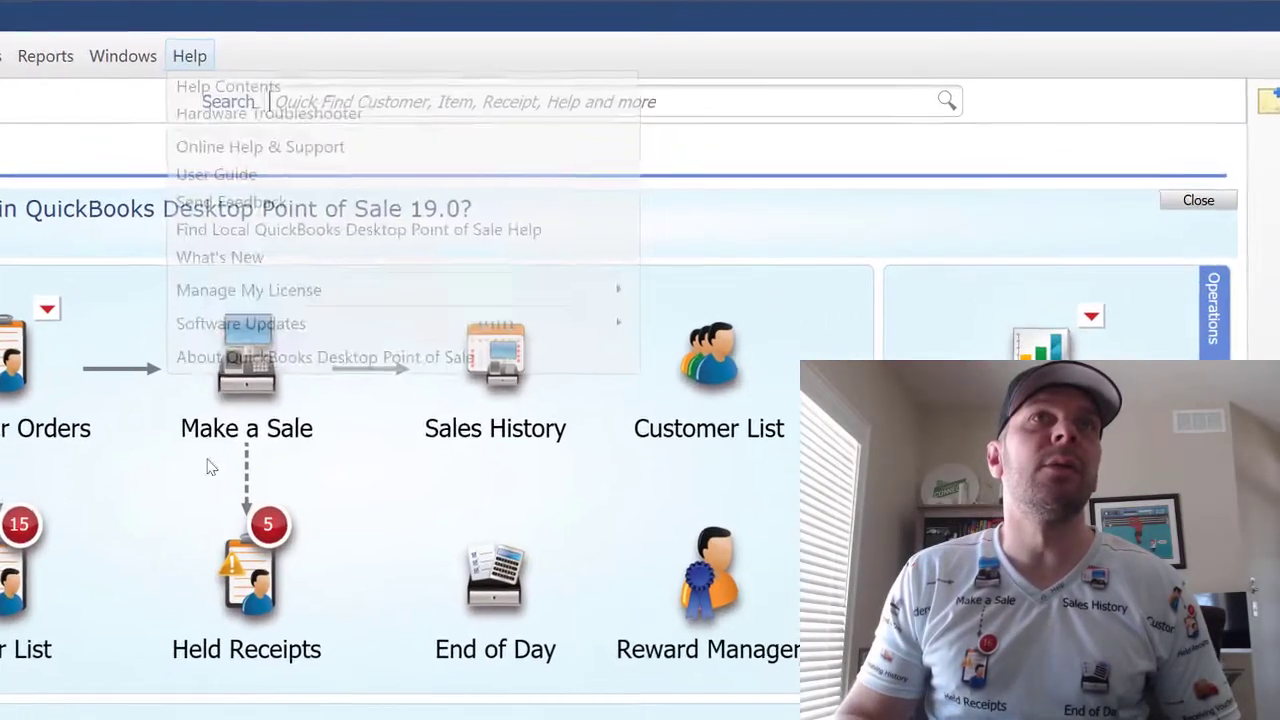
{"action": "left_click", "coordinate": [240, 358]}
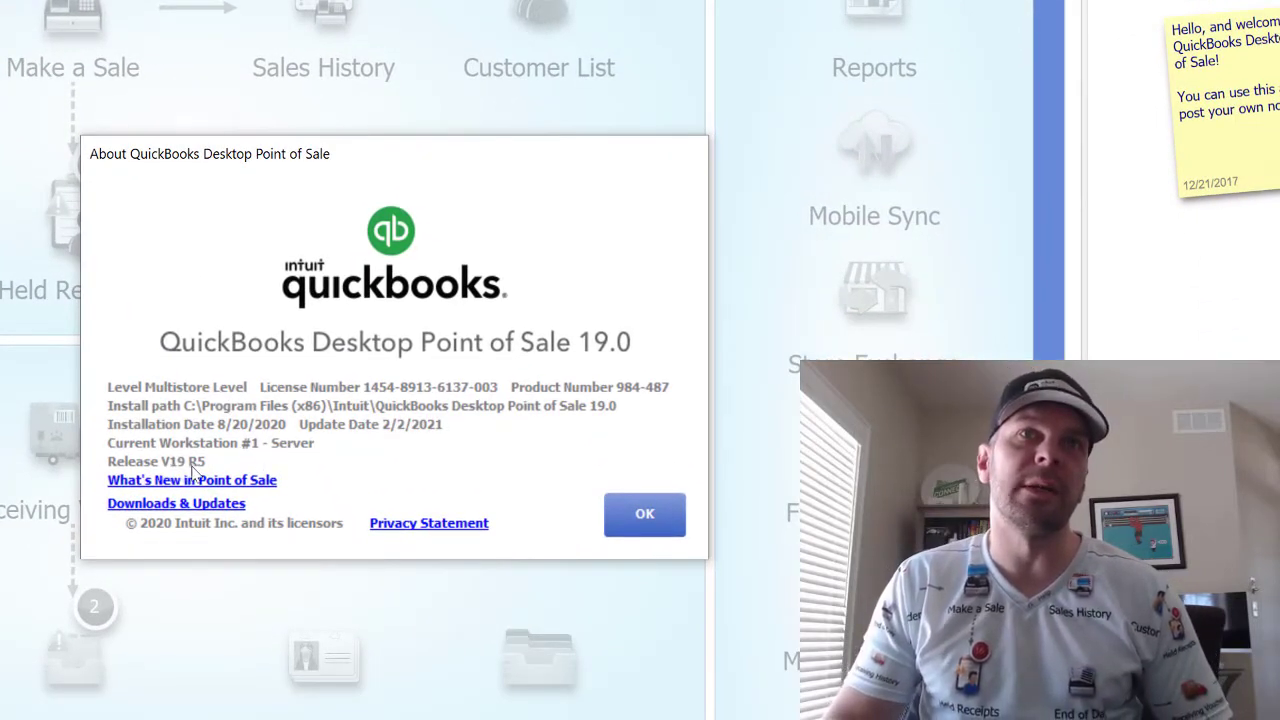
{"action": "left_click", "coordinate": [641, 520]}
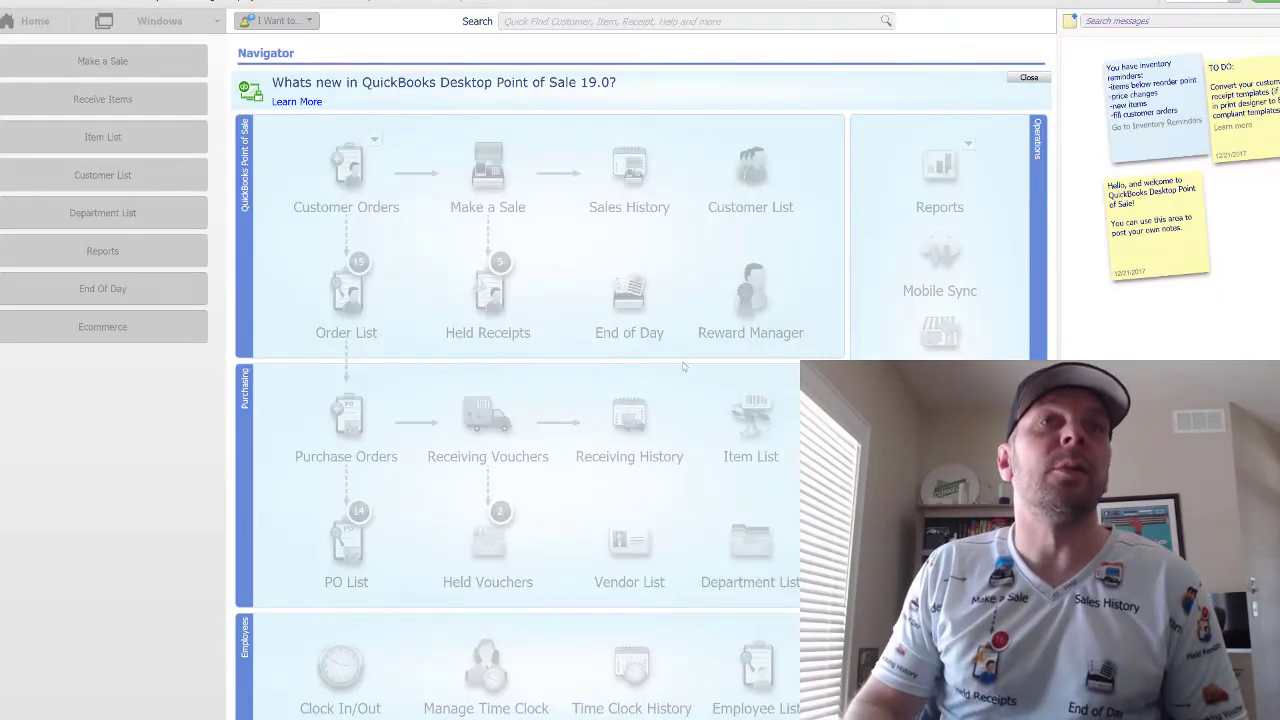